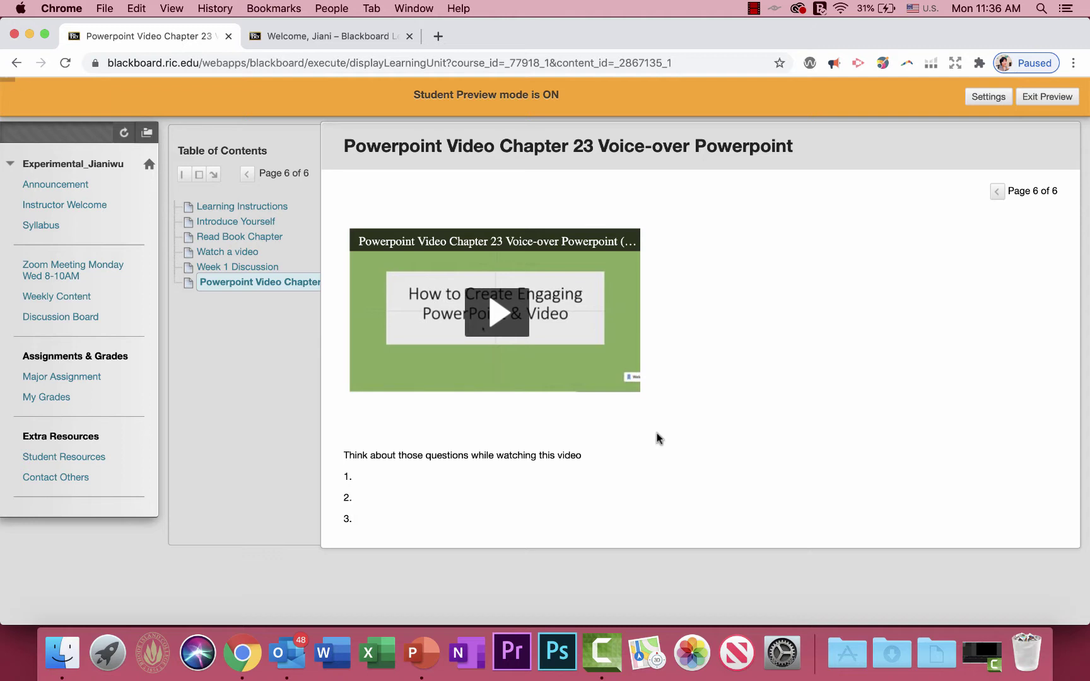
- Play the Chapter 23 voice-over video in Student Preview, pause it at 0:14, and focus its search field
click(504, 325)
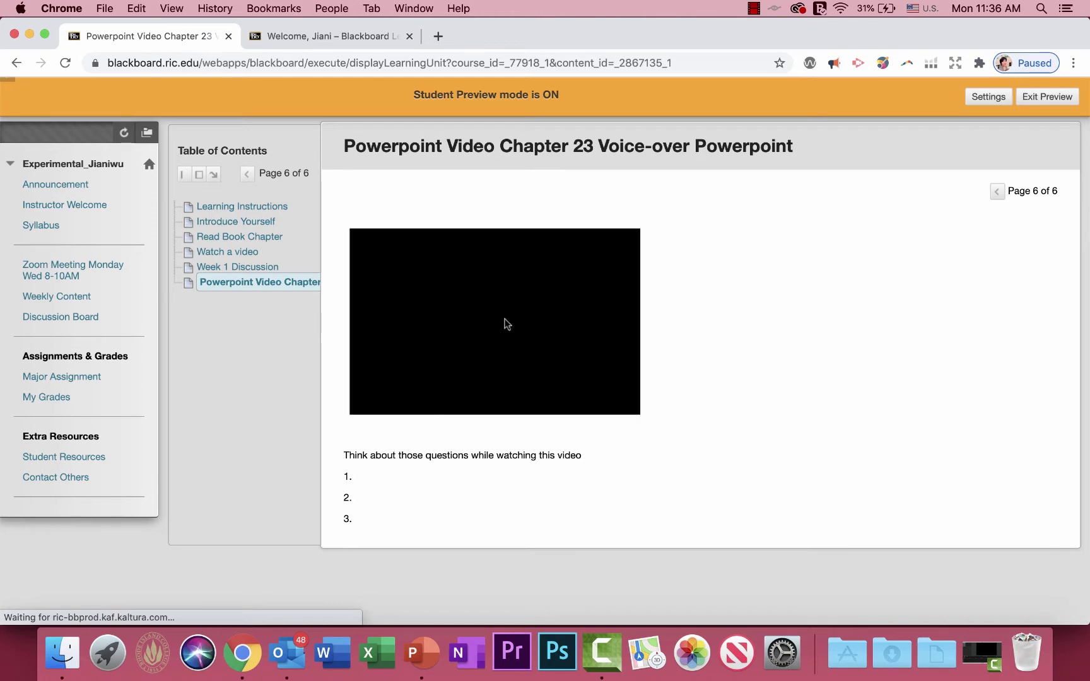
click(503, 314)
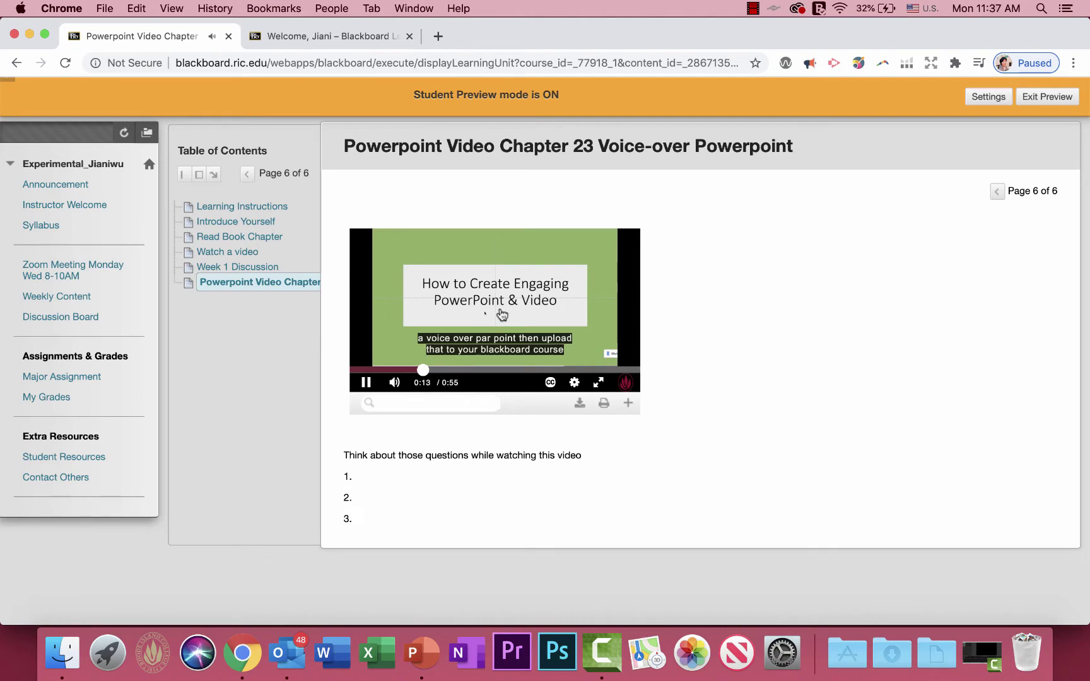
click(502, 314)
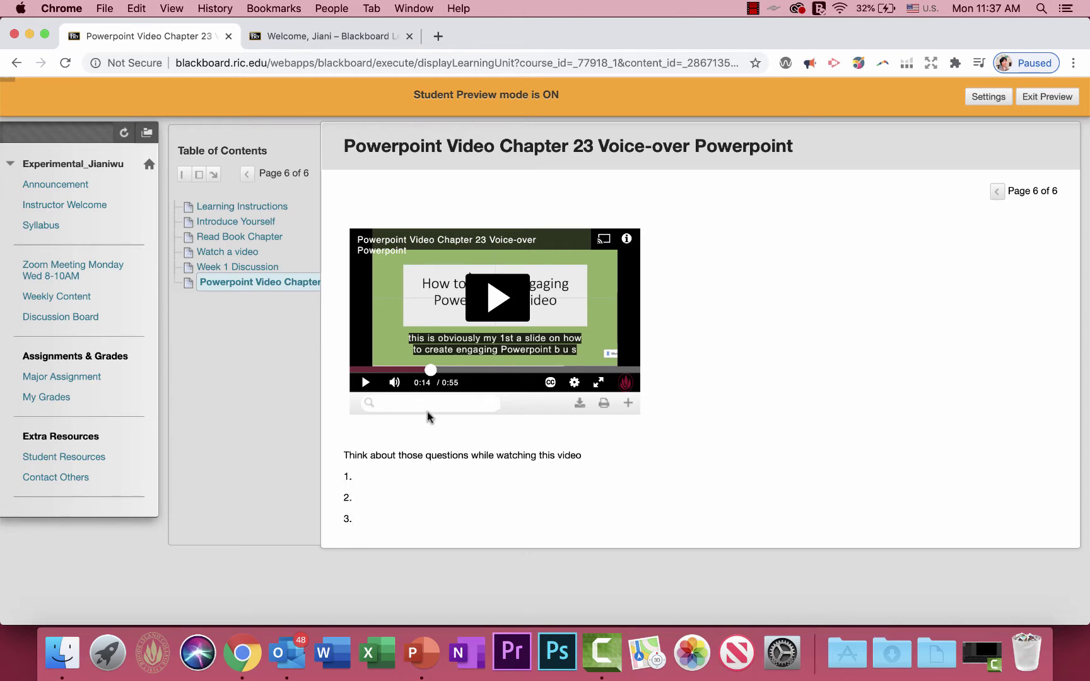
click(396, 402)
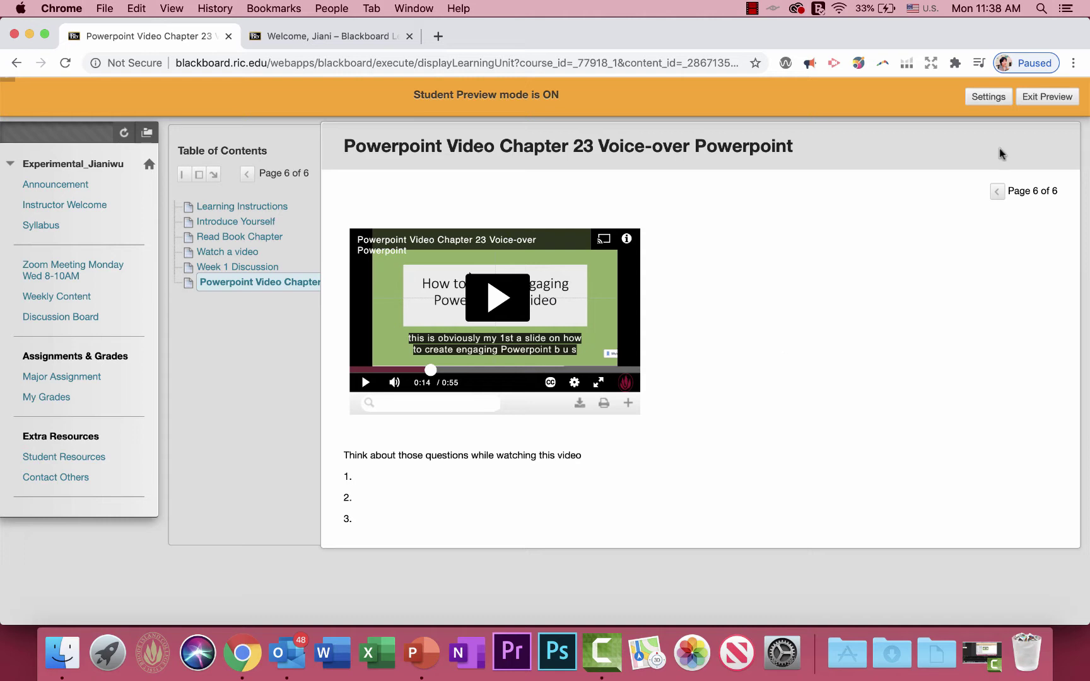
- Exit Student Preview, open My Media from Faculty Resources, and show the + Add New options
click(1046, 96)
click(236, 125)
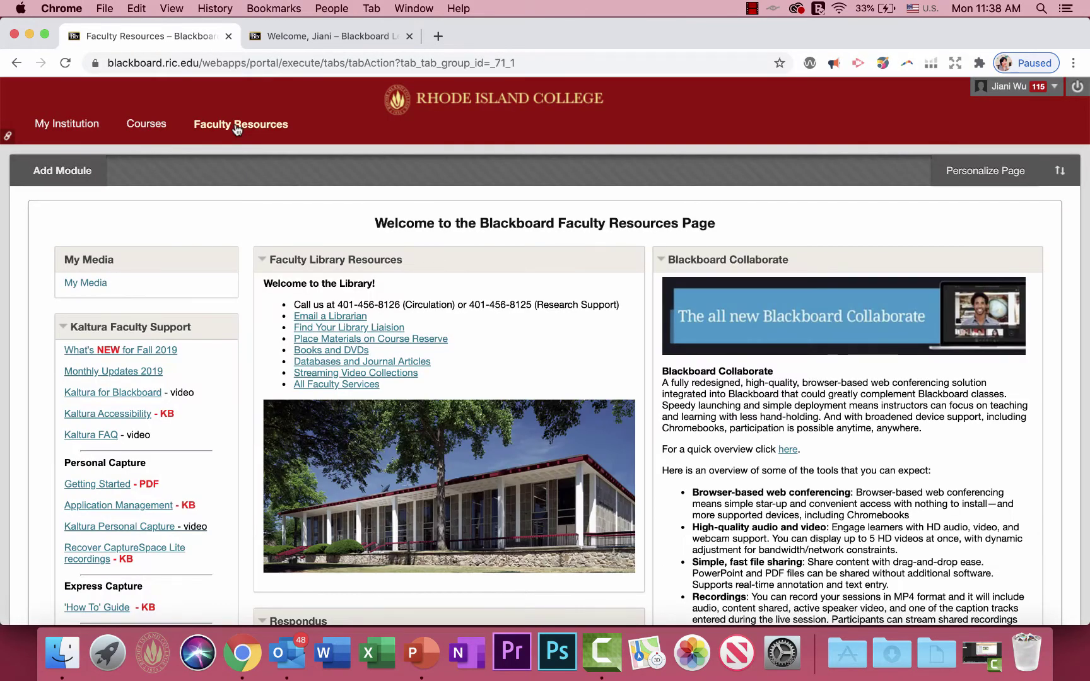
click(84, 283)
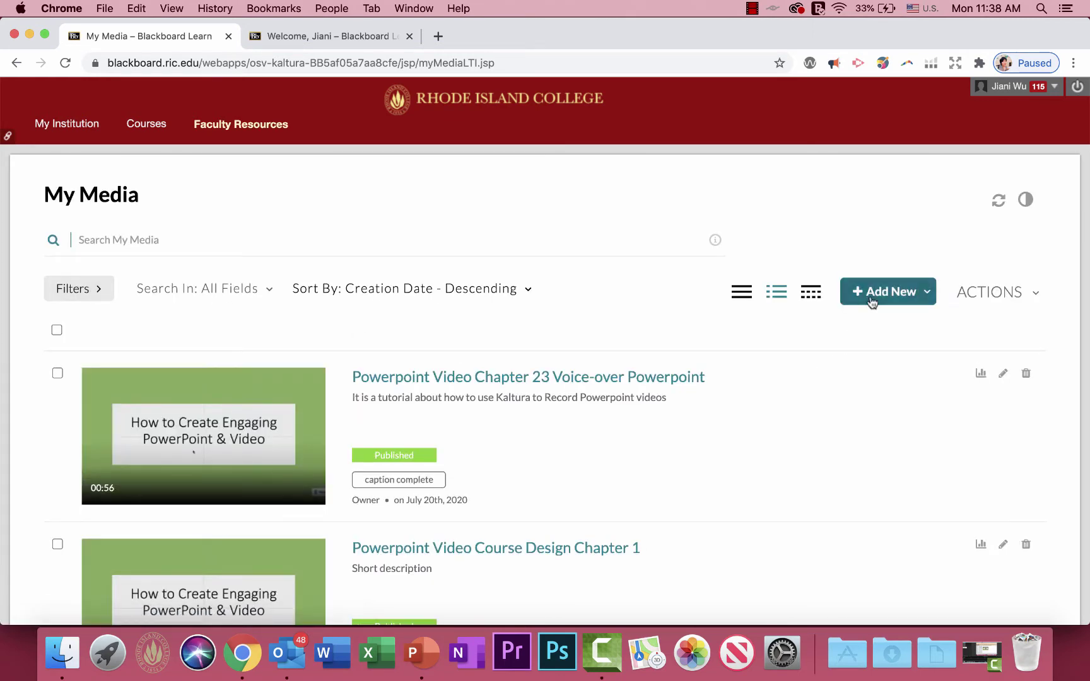
scroll(512, 474, down, 1)
scroll(512, 474, down, 10)
scroll(512, 474, up, 6)
scroll(512, 474, up, 6)
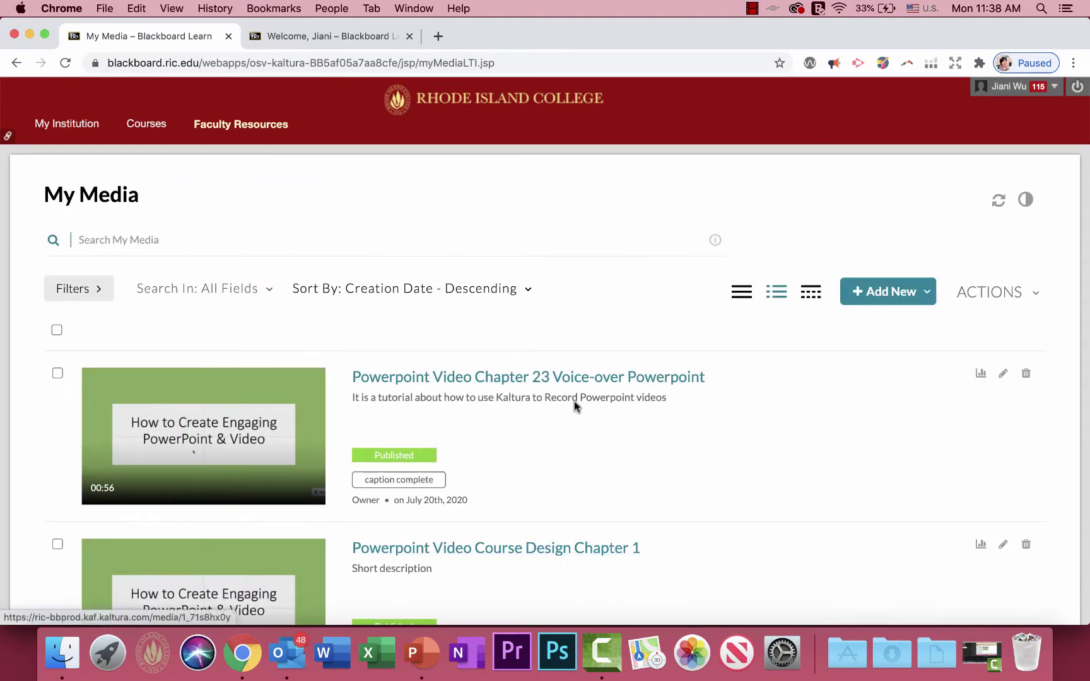
click(873, 298)
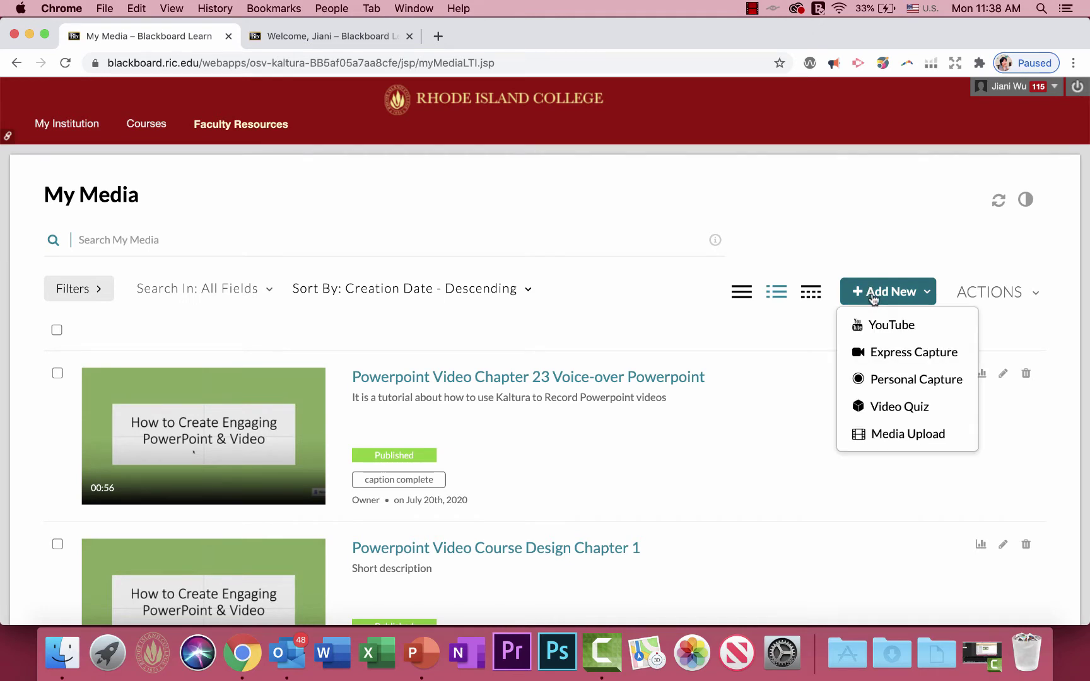
- Choose Personal Capture, agree to the terms, then download and open the Kaltura Capture Mac installer .dmg
click(885, 382)
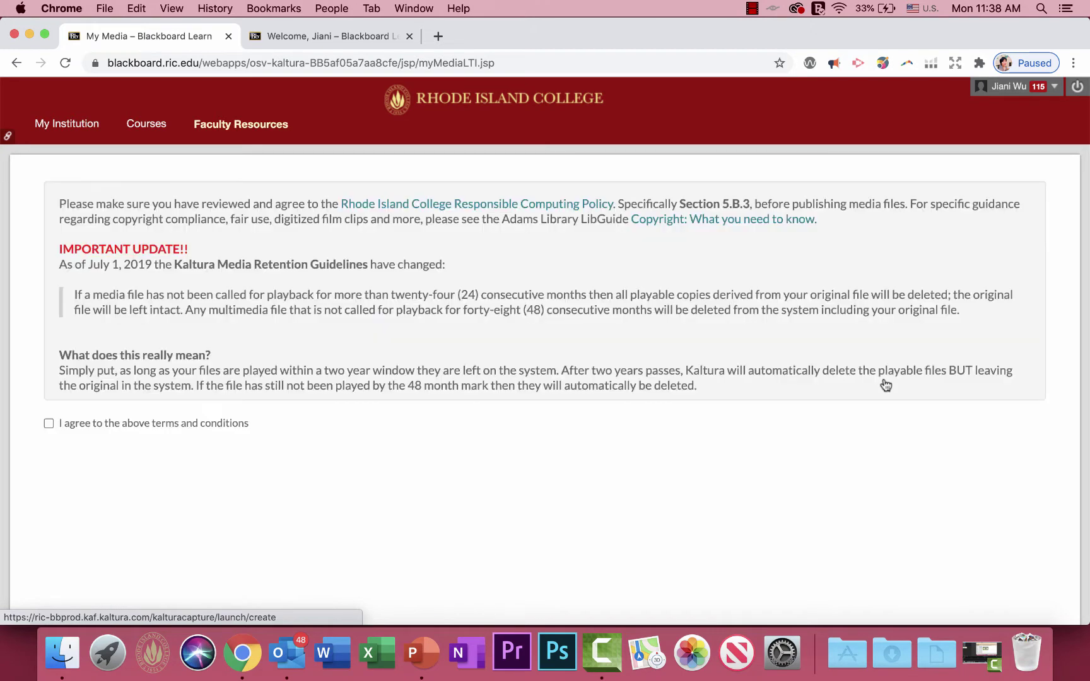
click(48, 425)
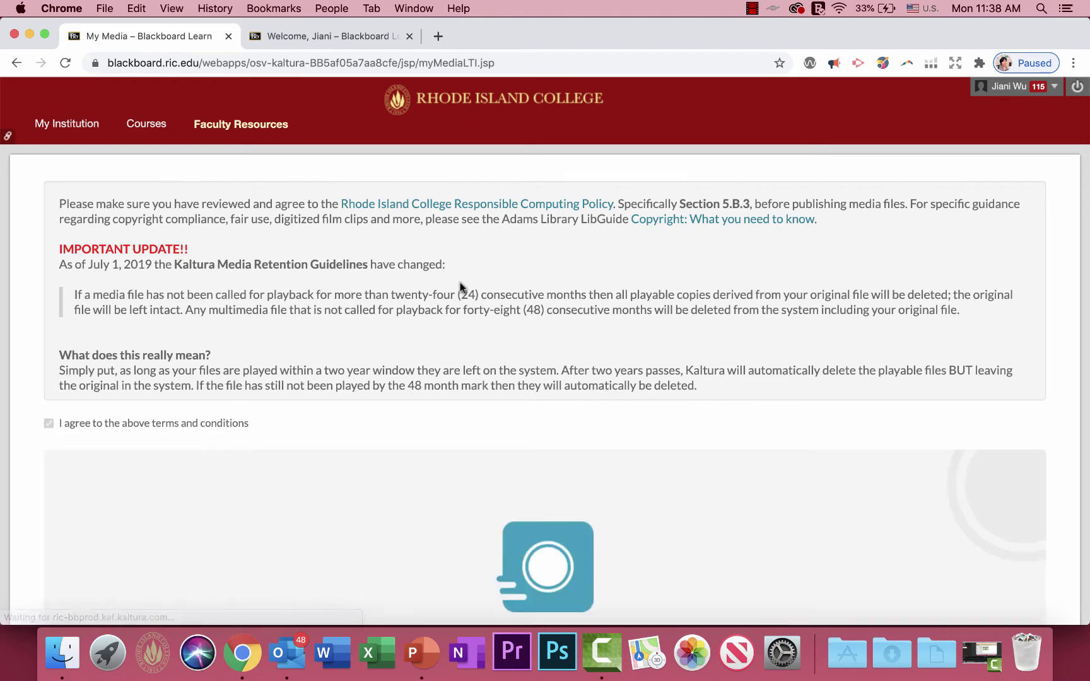
scroll(479, 359, down, 2)
scroll(581, 473, down, 4)
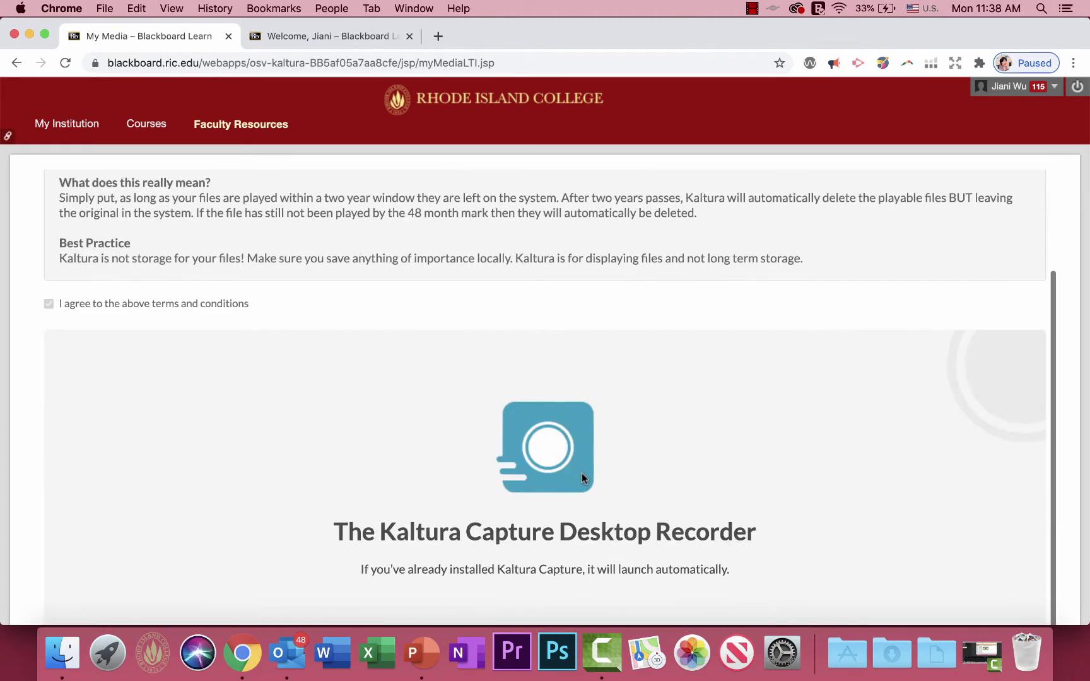
scroll(573, 504, down, 3)
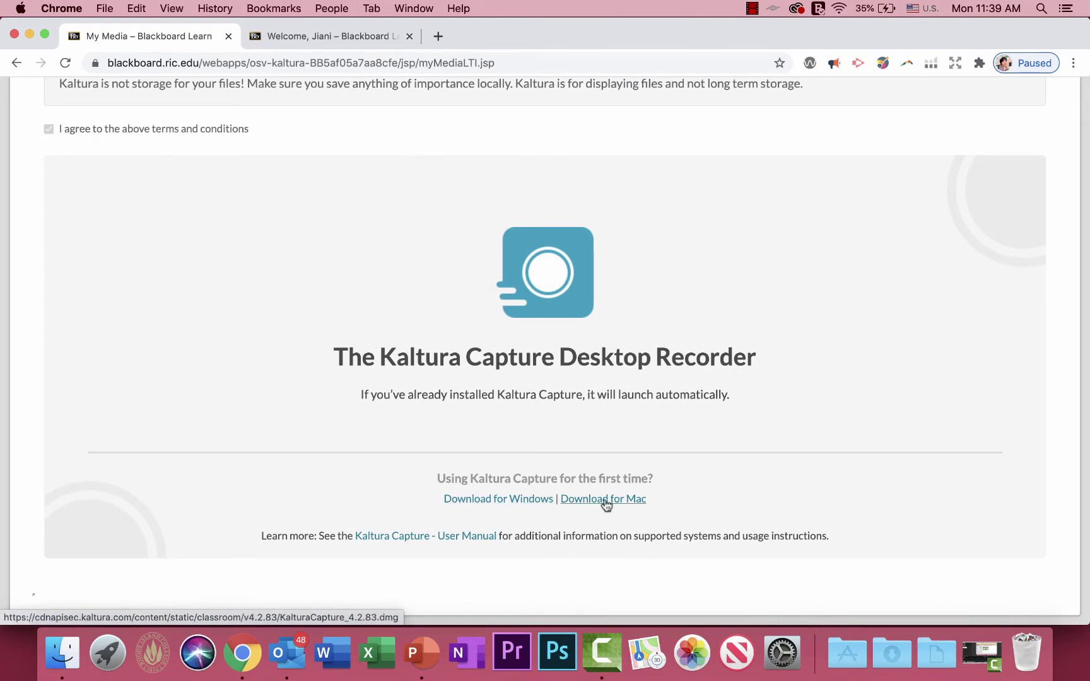
click(605, 501)
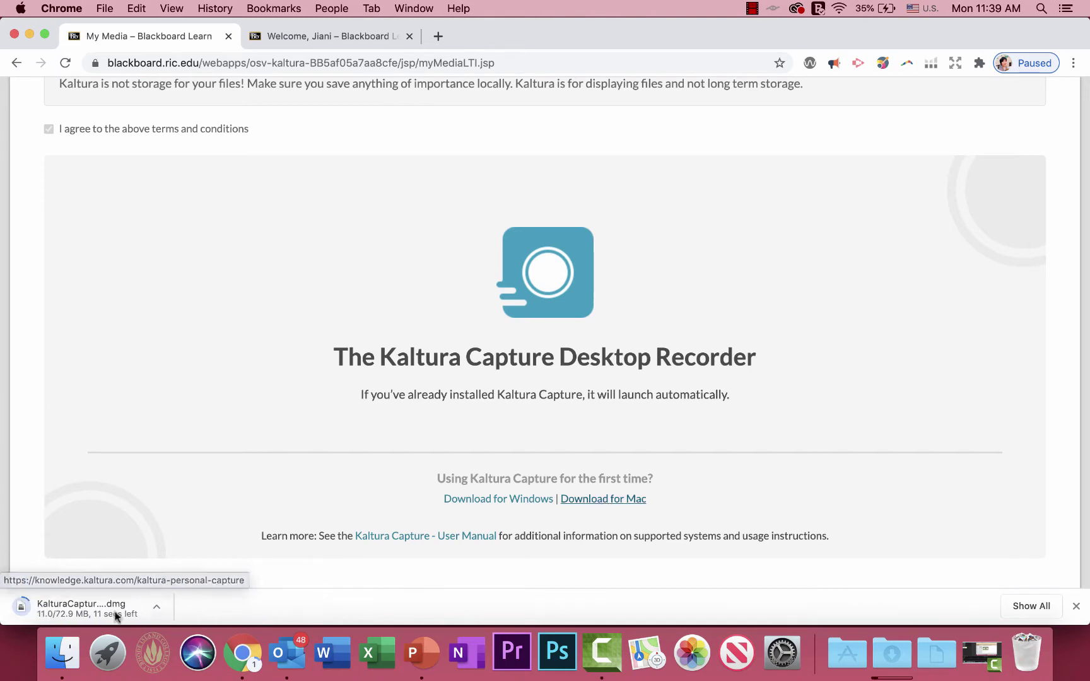
click(56, 608)
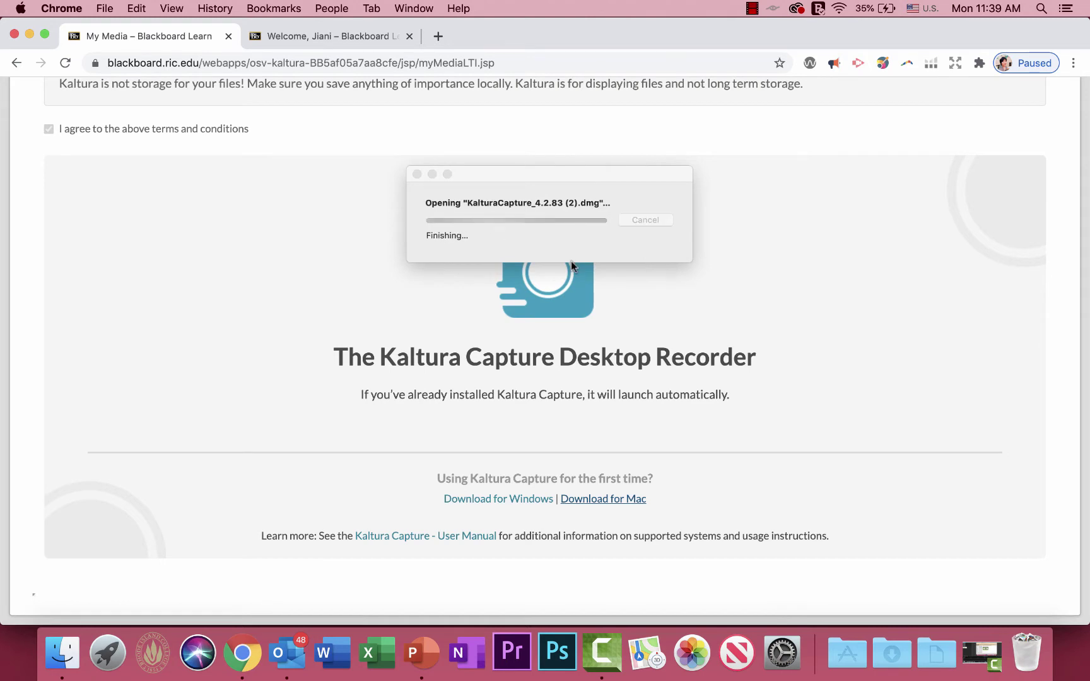
- Copy KalturaCapture into the Applications folder and close the disk-image window
mouse_move(221, 495)
mouse_down()
mouse_move(409, 510)
mouse_move(409, 498)
mouse_up()
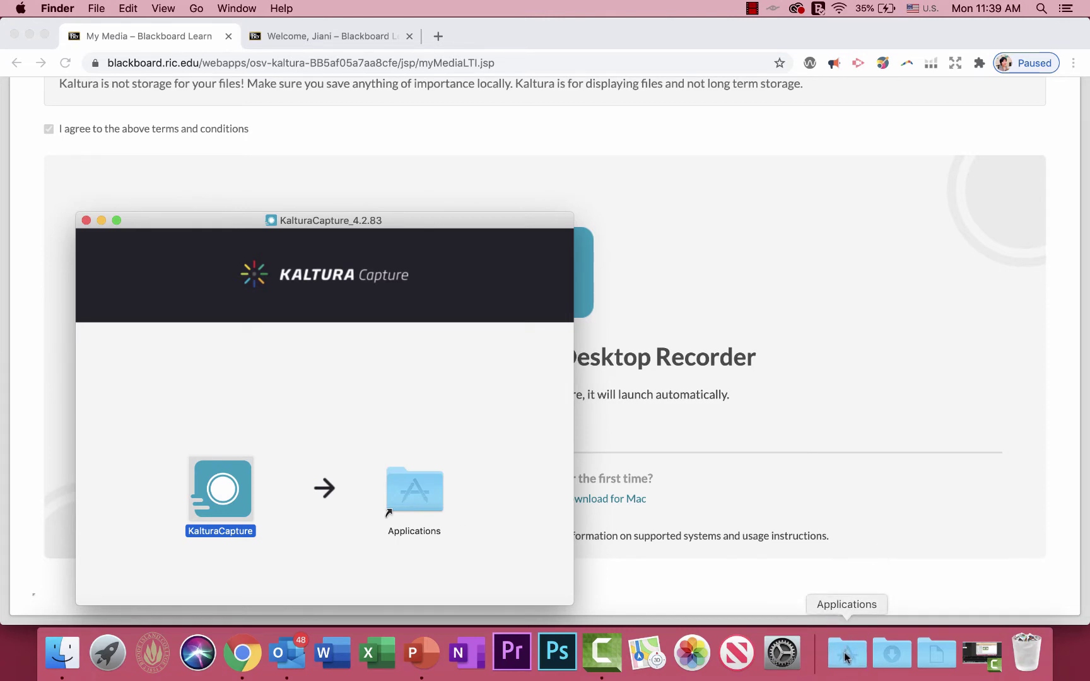
click(86, 220)
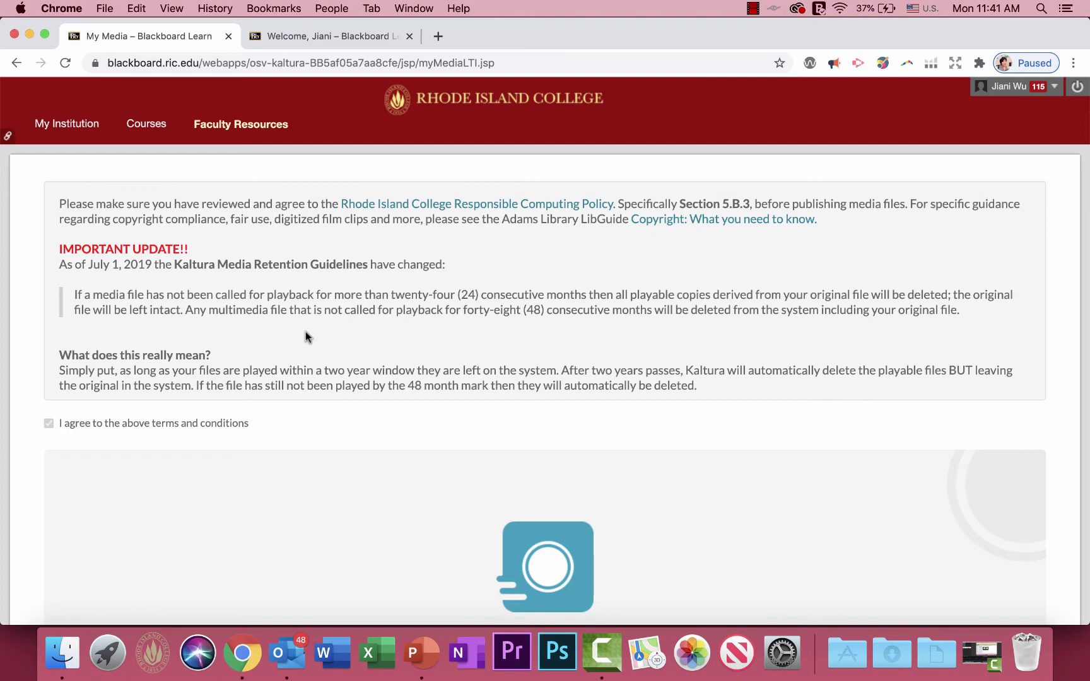
- From My Media's + Add New > Personal Capture, agree to the terms and open KalturaCapture, confirming the macOS warning
click(239, 129)
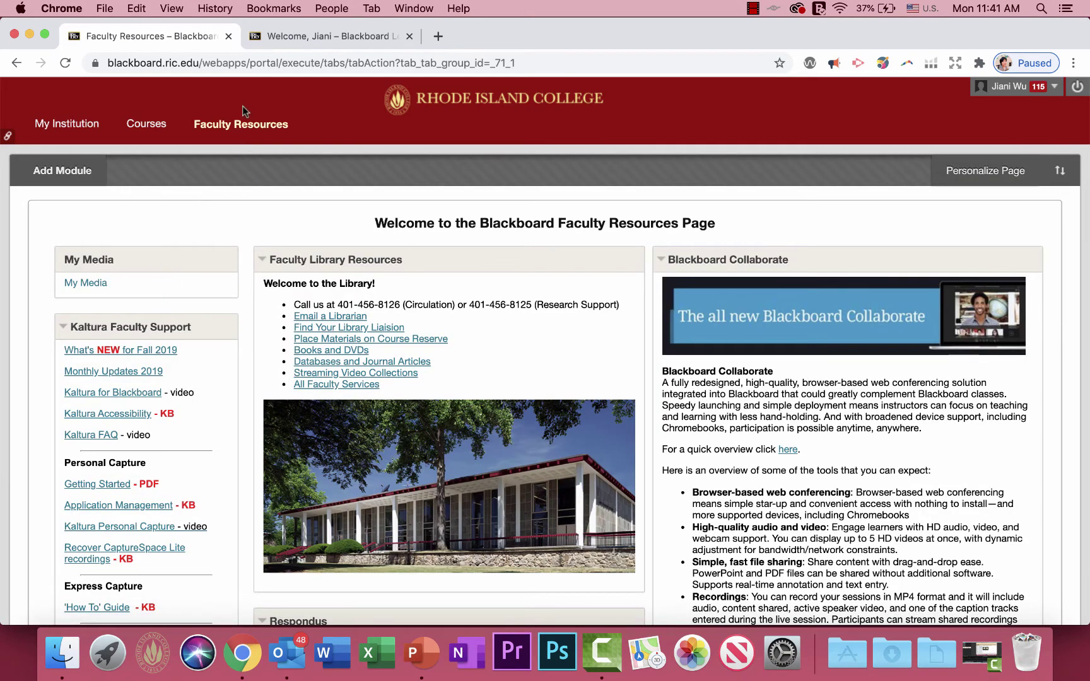
click(95, 285)
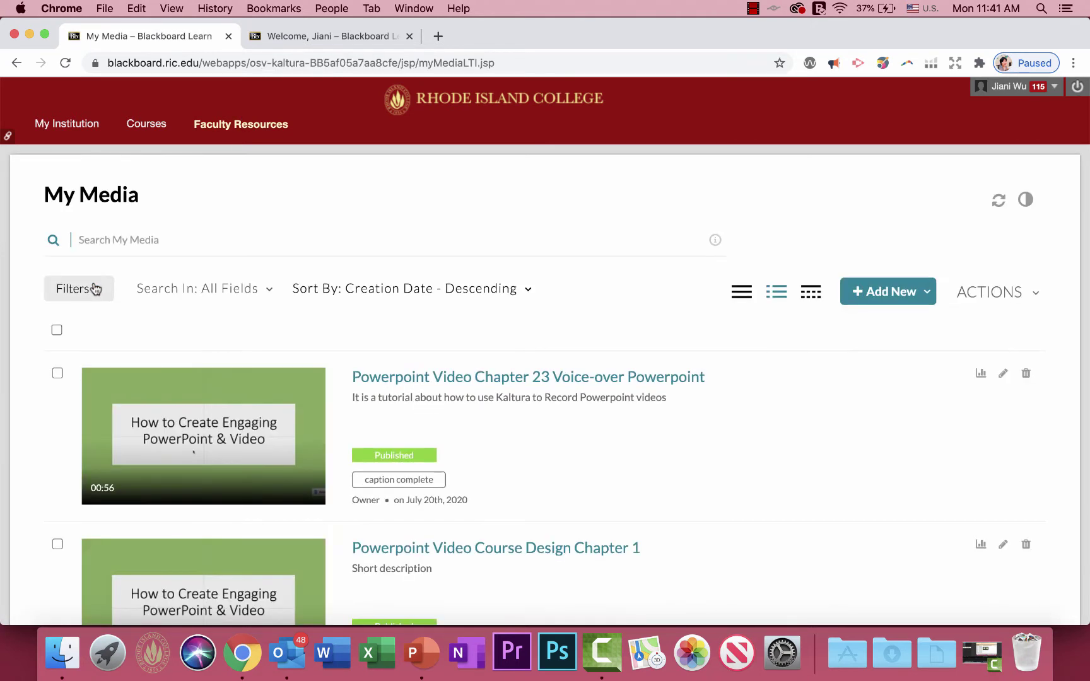
click(891, 291)
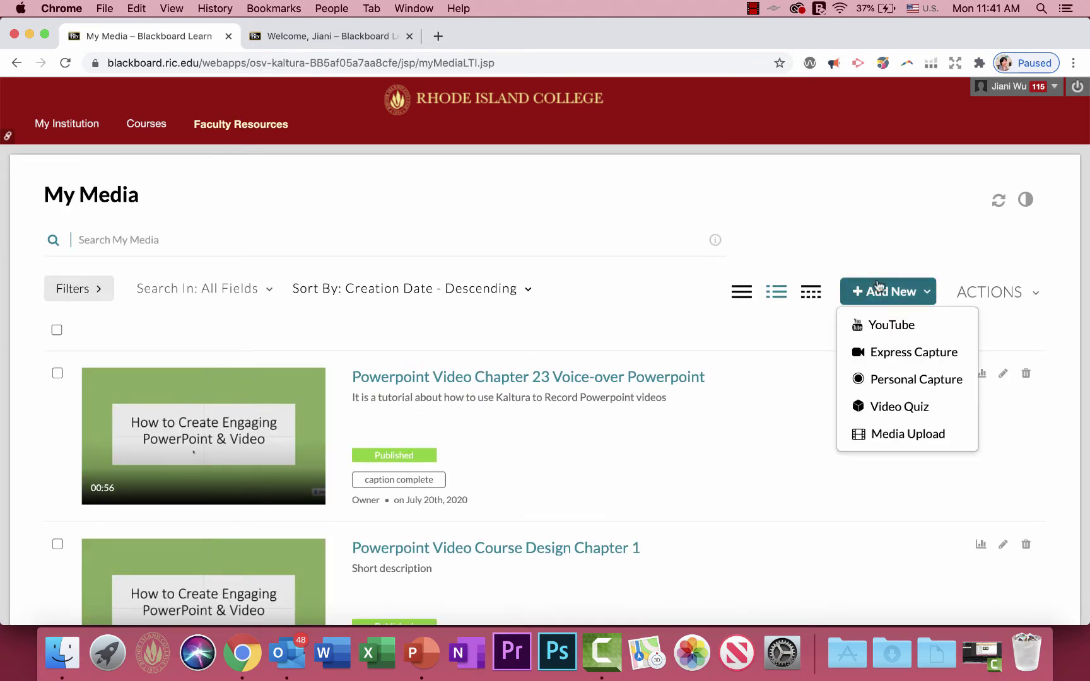
click(895, 380)
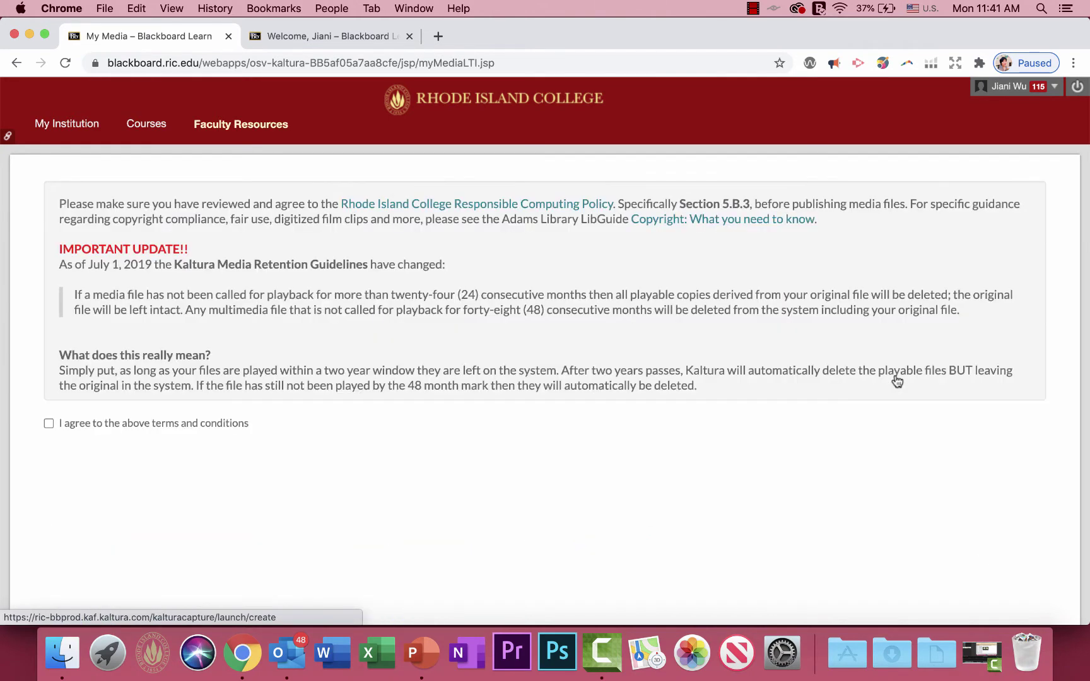
click(49, 423)
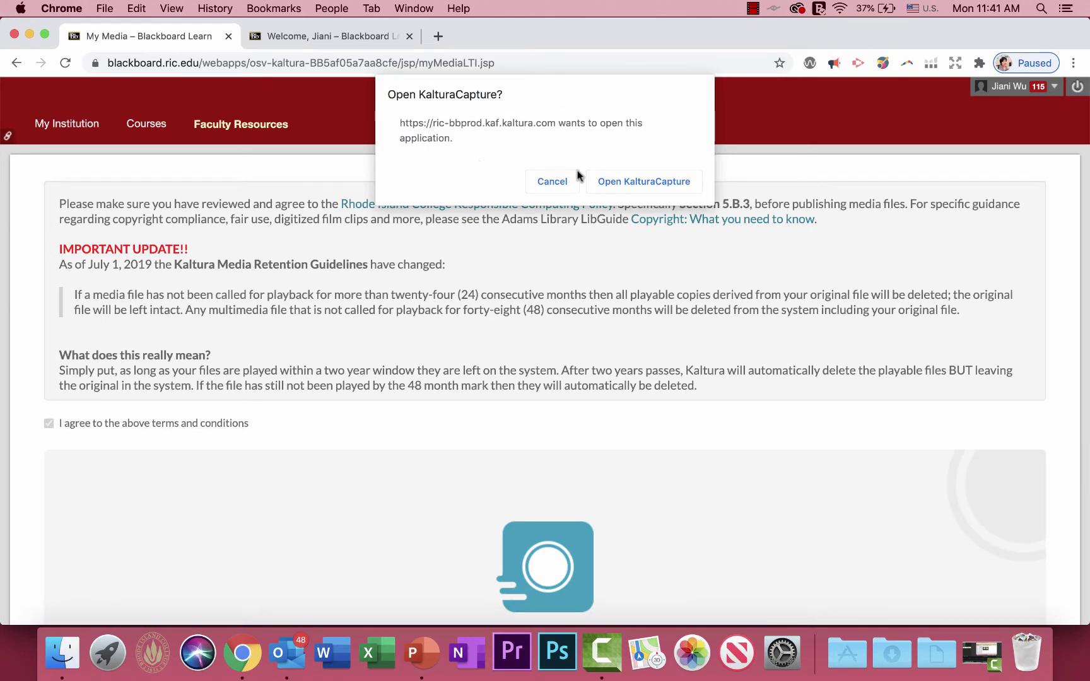
click(622, 182)
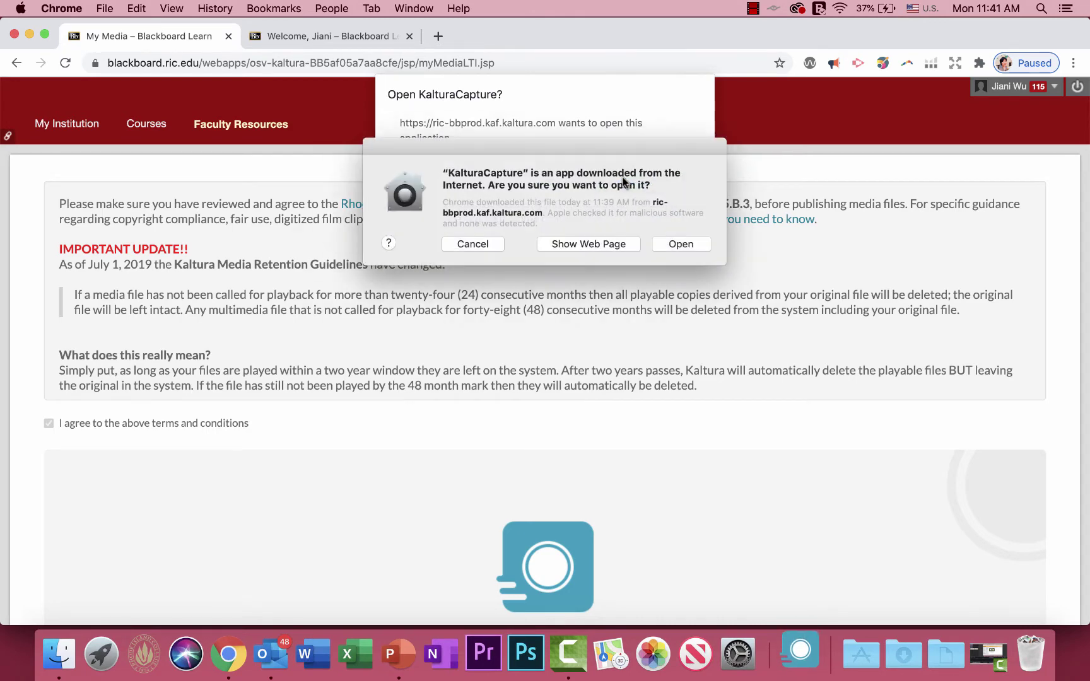
click(676, 245)
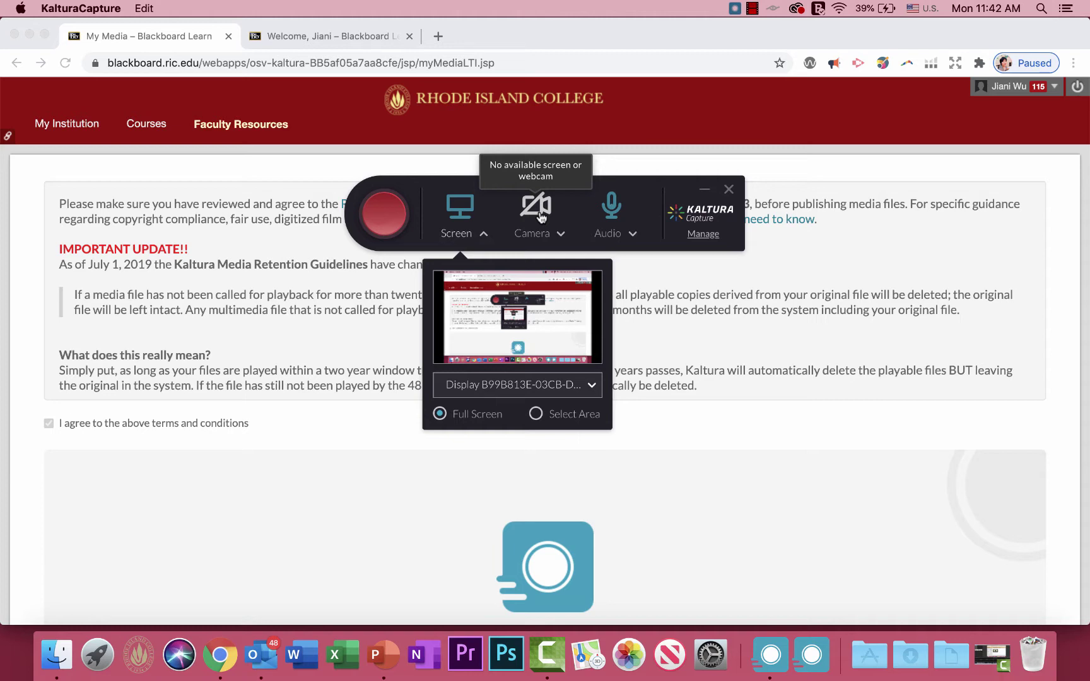
- Enable the FaceTime HD Camera webcam in the Kaltura Capture recorder
click(537, 208)
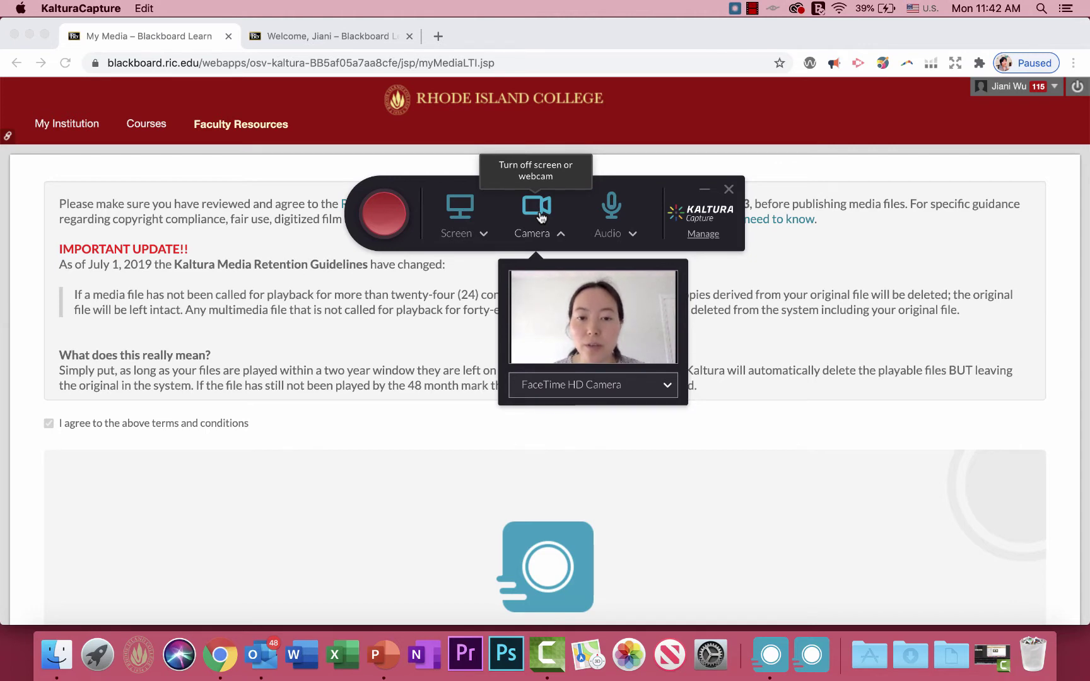
- Switch the webcam off in the Kaltura Capture recorder
click(537, 211)
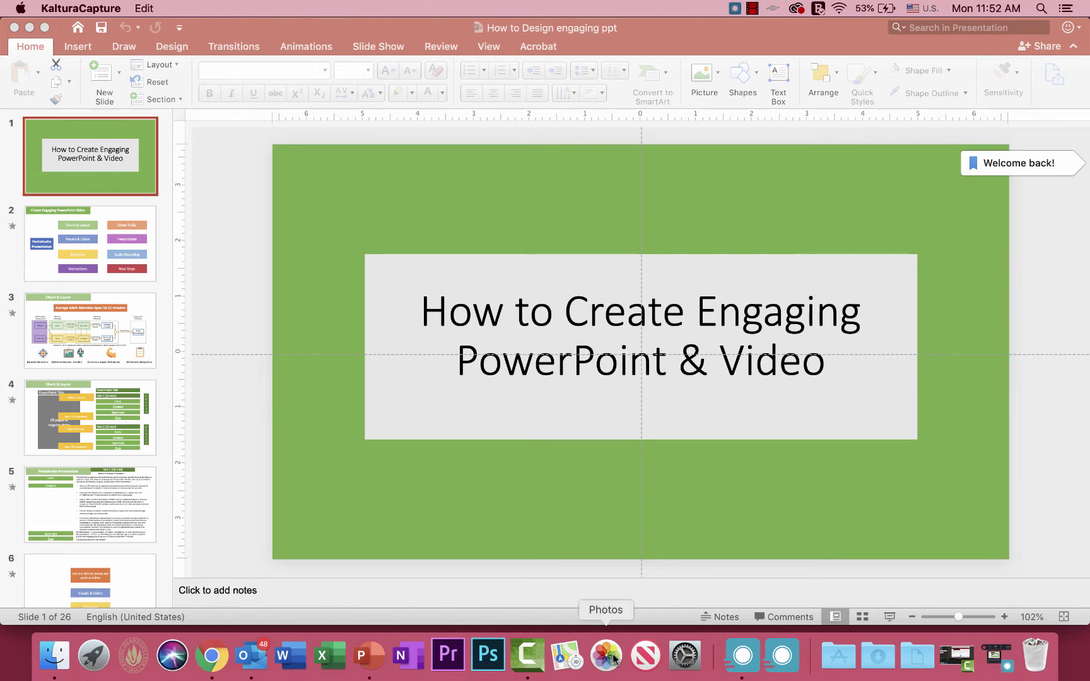
- Bring the recorder over PowerPoint and drag it to the upper-left, clear of the slide title
click(742, 659)
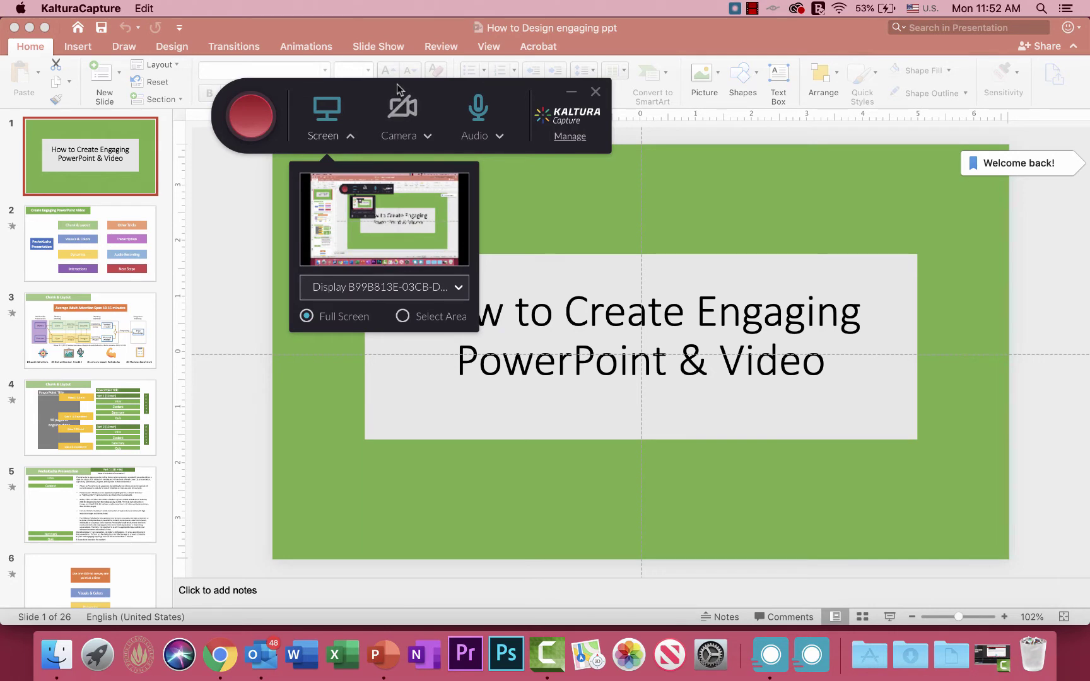
drag(396, 84, 196, 50)
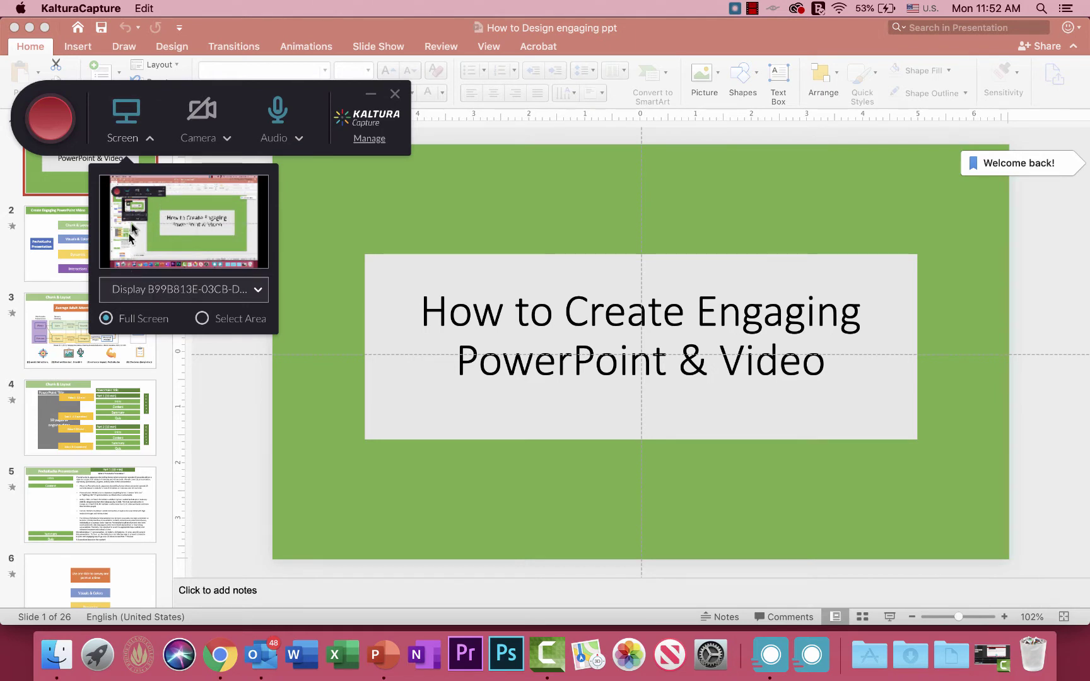
- Switch to Select Area, start from 1280x1024, and fit the frame to the slide at 979x552
click(204, 320)
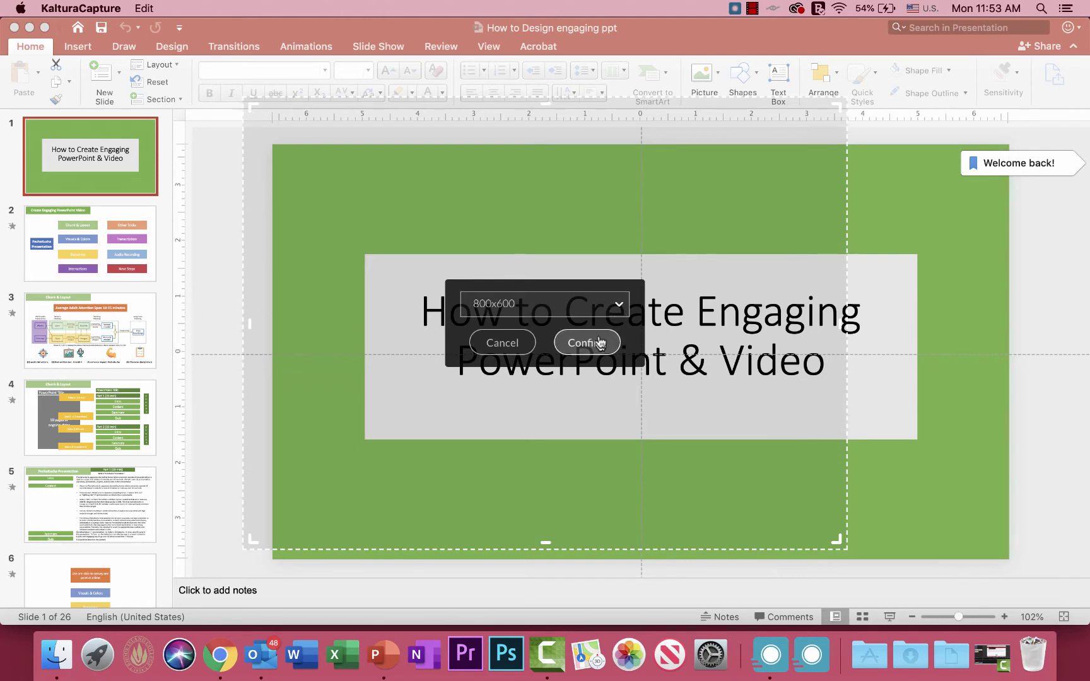
click(608, 305)
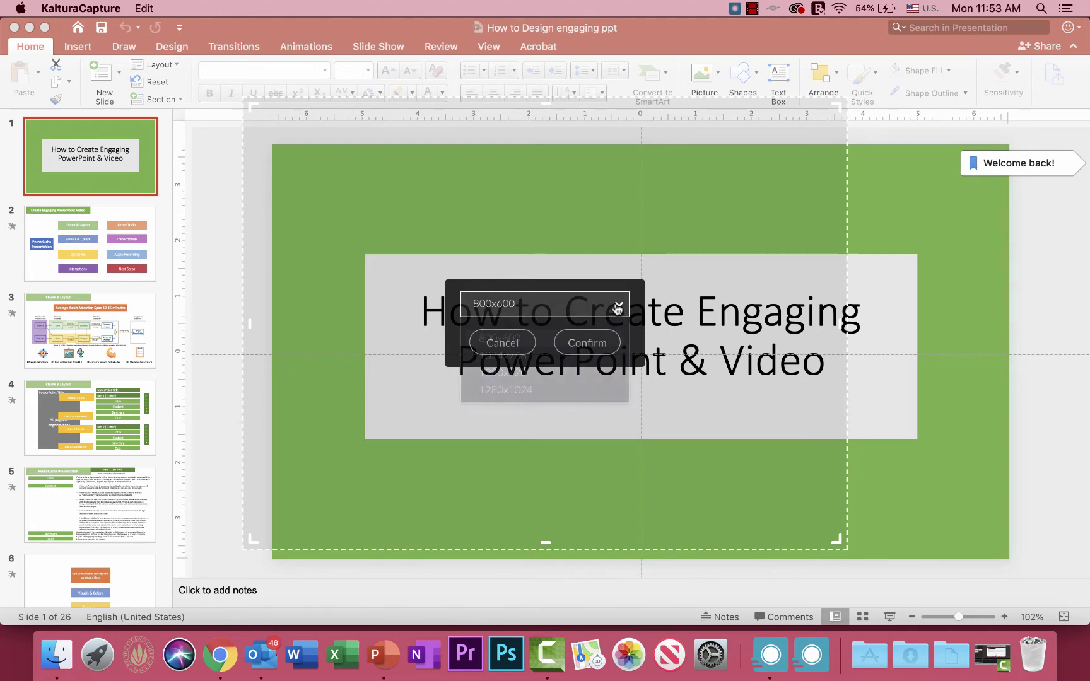
click(533, 390)
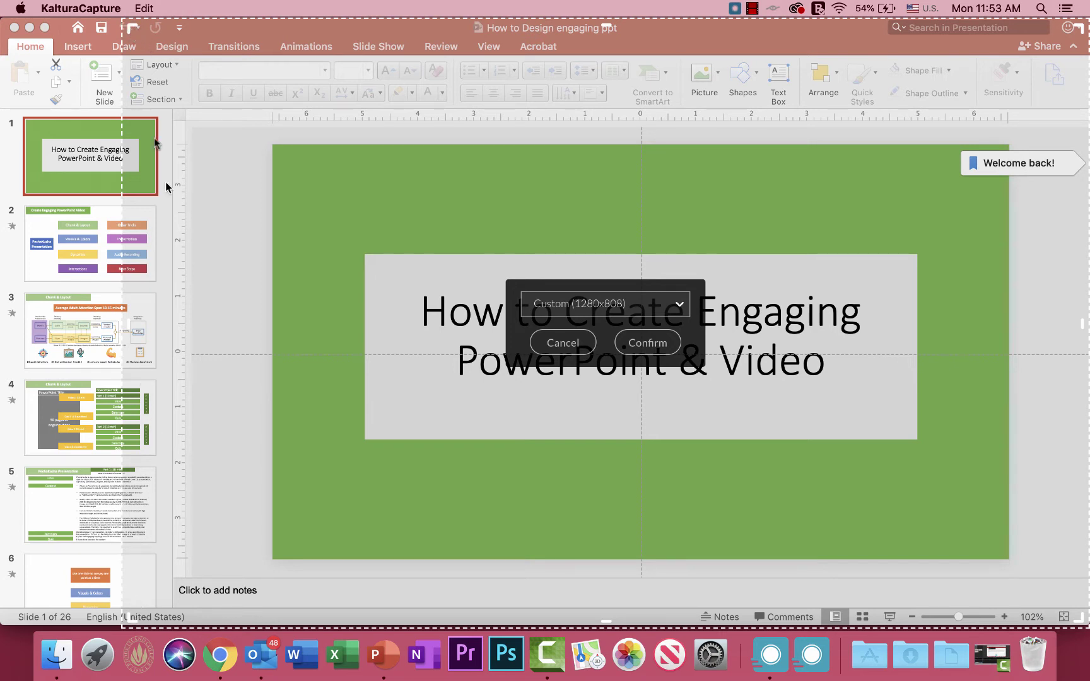
drag(132, 29, 275, 151)
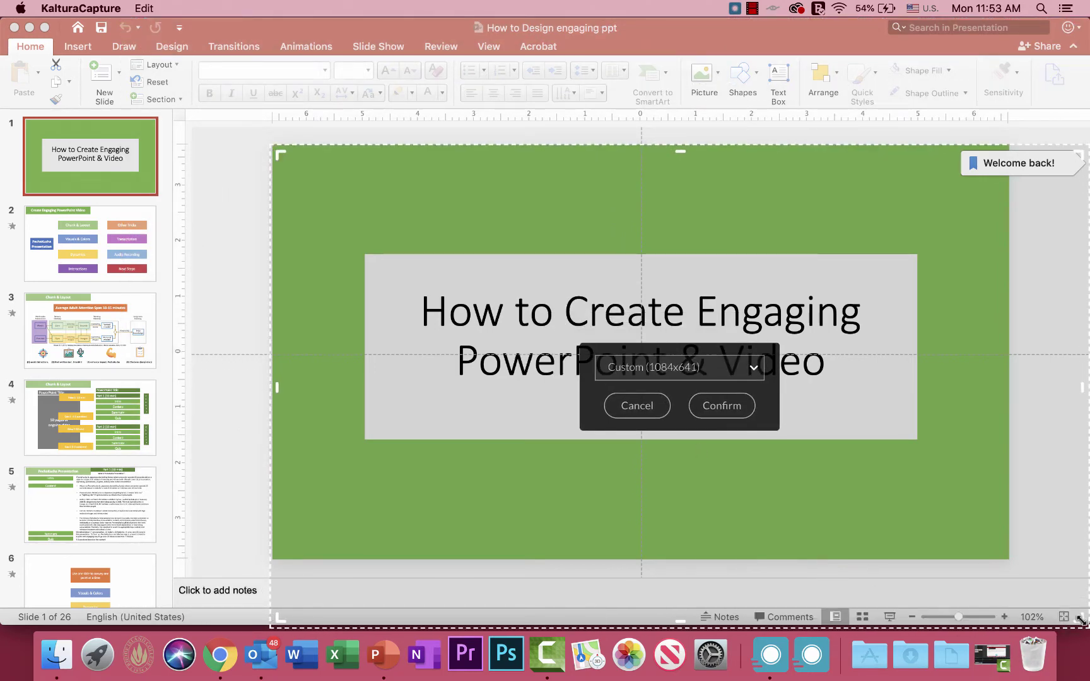
drag(1080, 620, 1001, 552)
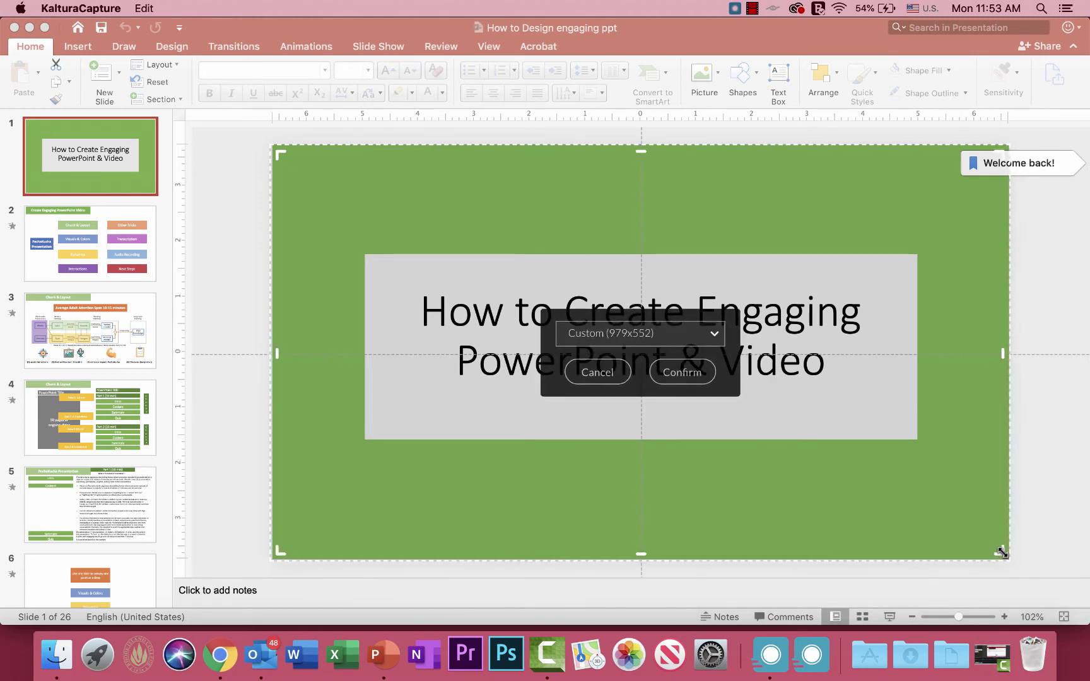
click(692, 376)
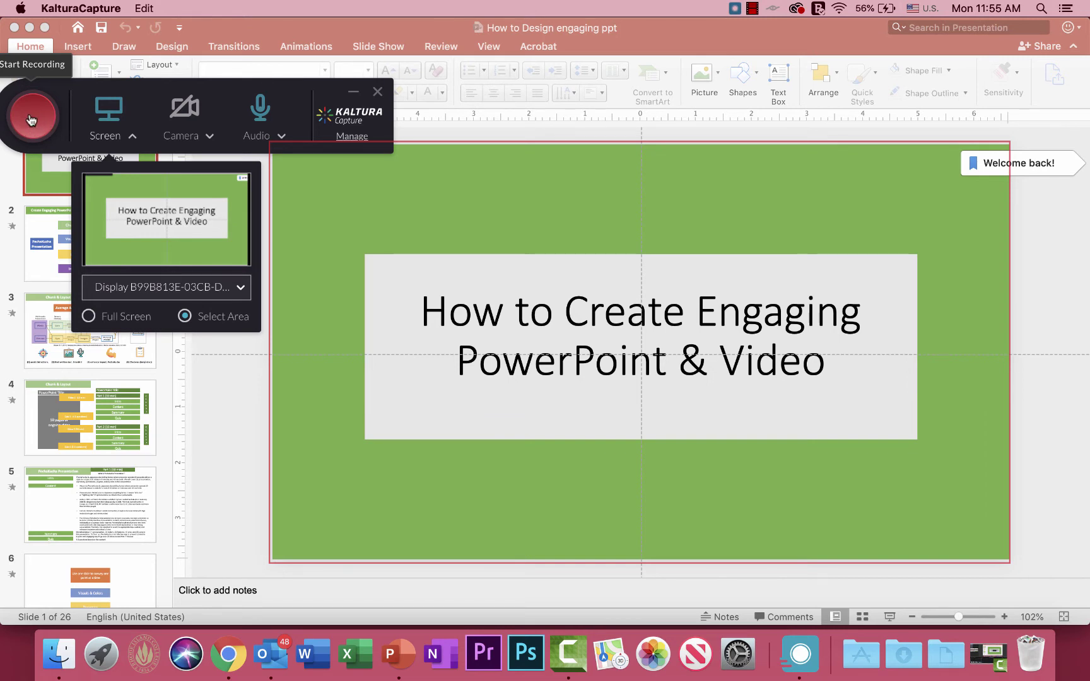
- Start recording and narrate while advancing to slide 2 and slide 3, 'Chunk & Layout'
click(31, 120)
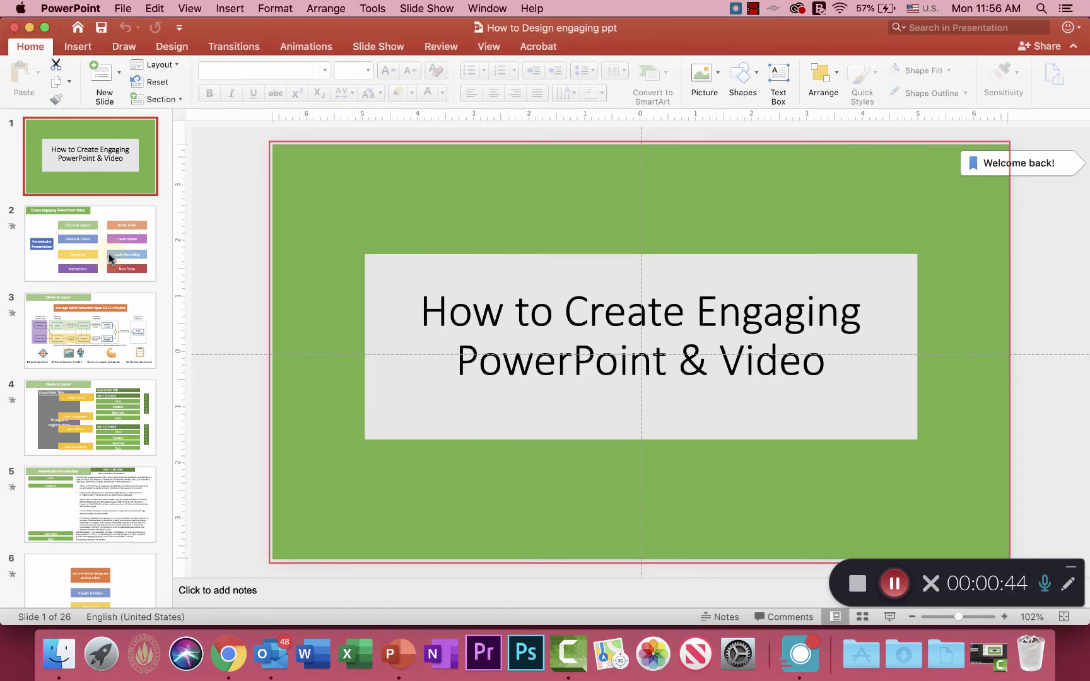
click(112, 268)
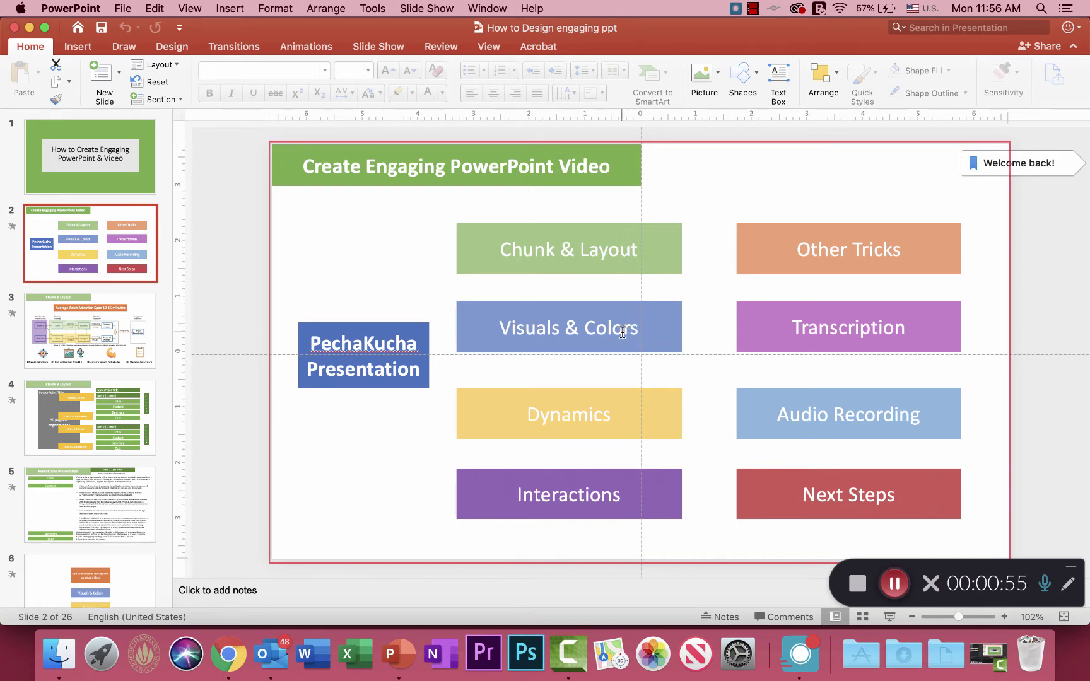
click(134, 341)
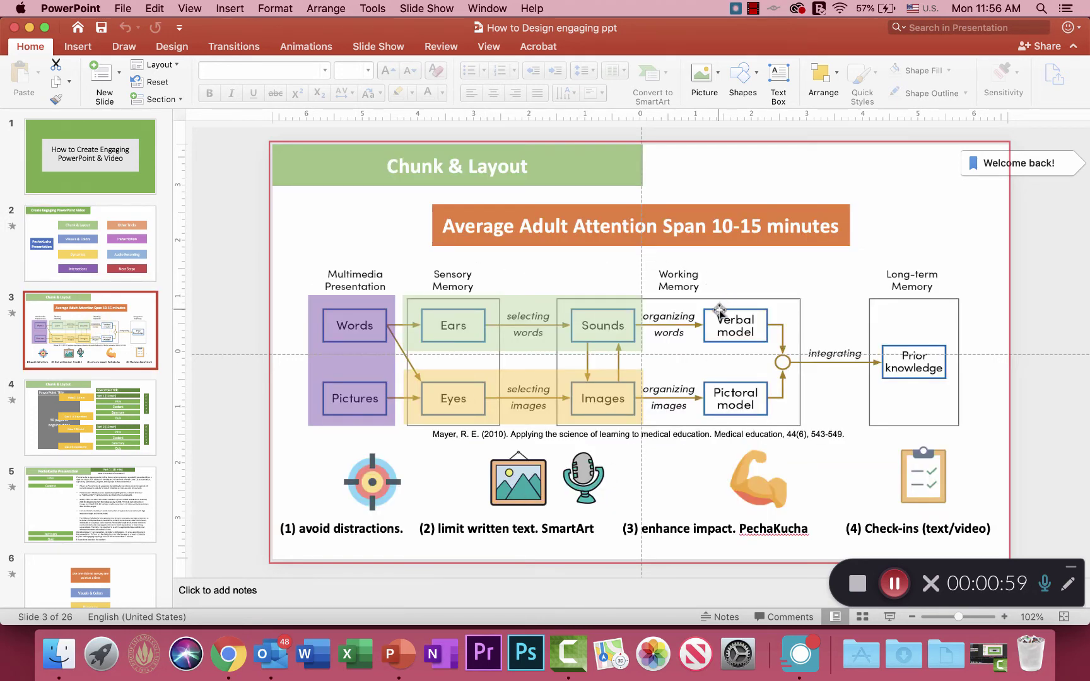
- Pause and resume the narration, then stop and confirm ending the 1:18 recording
click(892, 588)
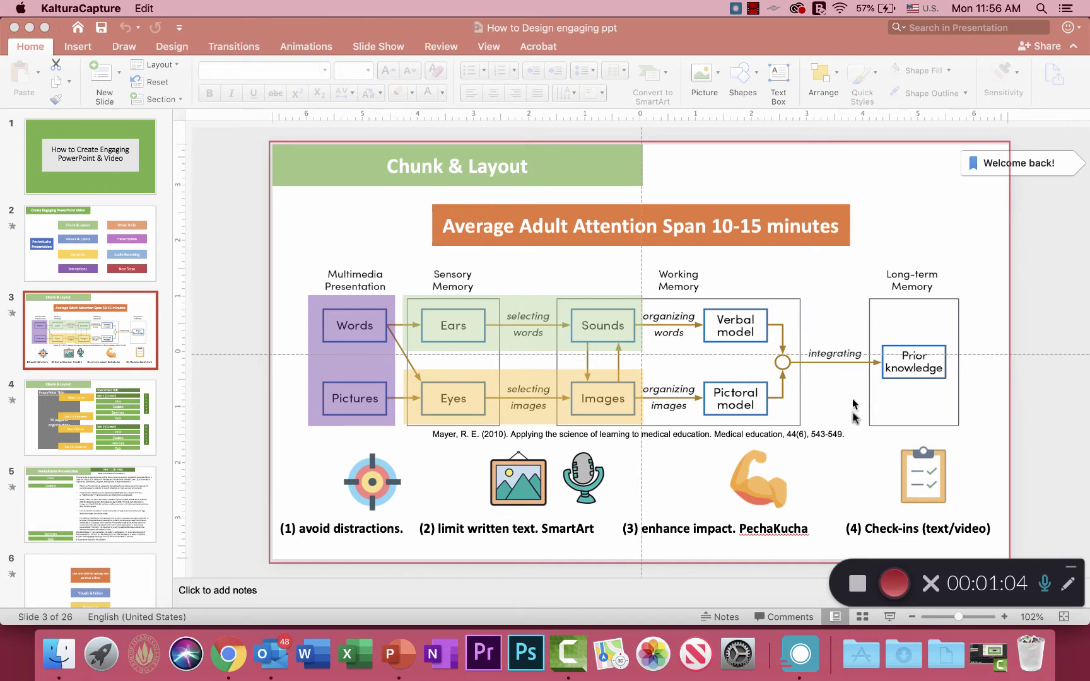
click(892, 589)
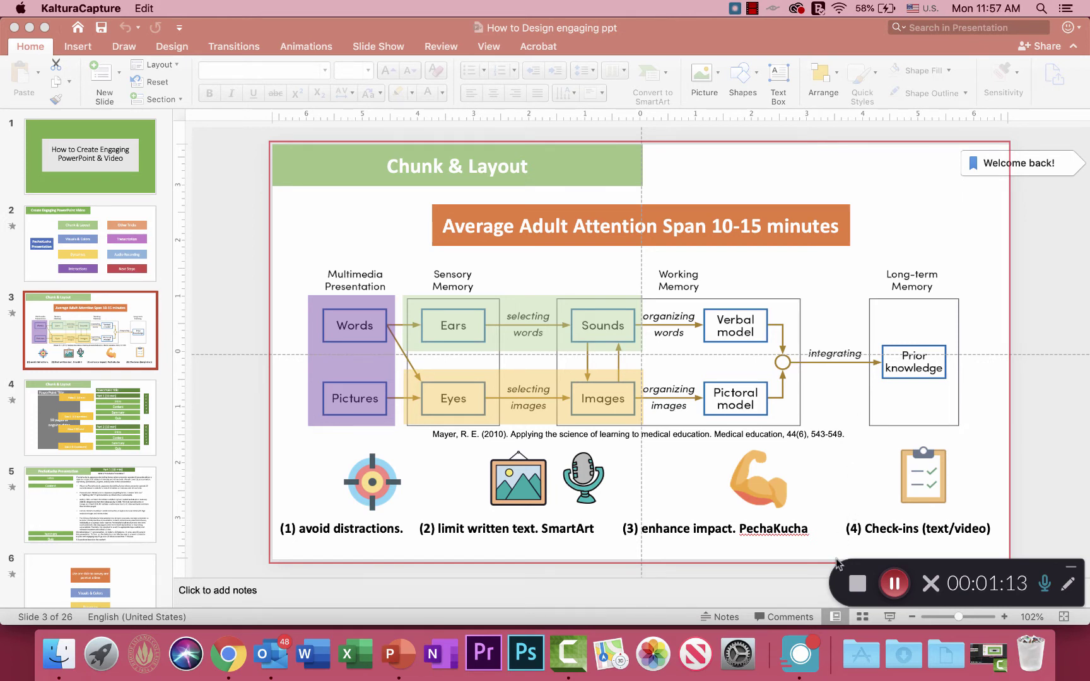
click(857, 585)
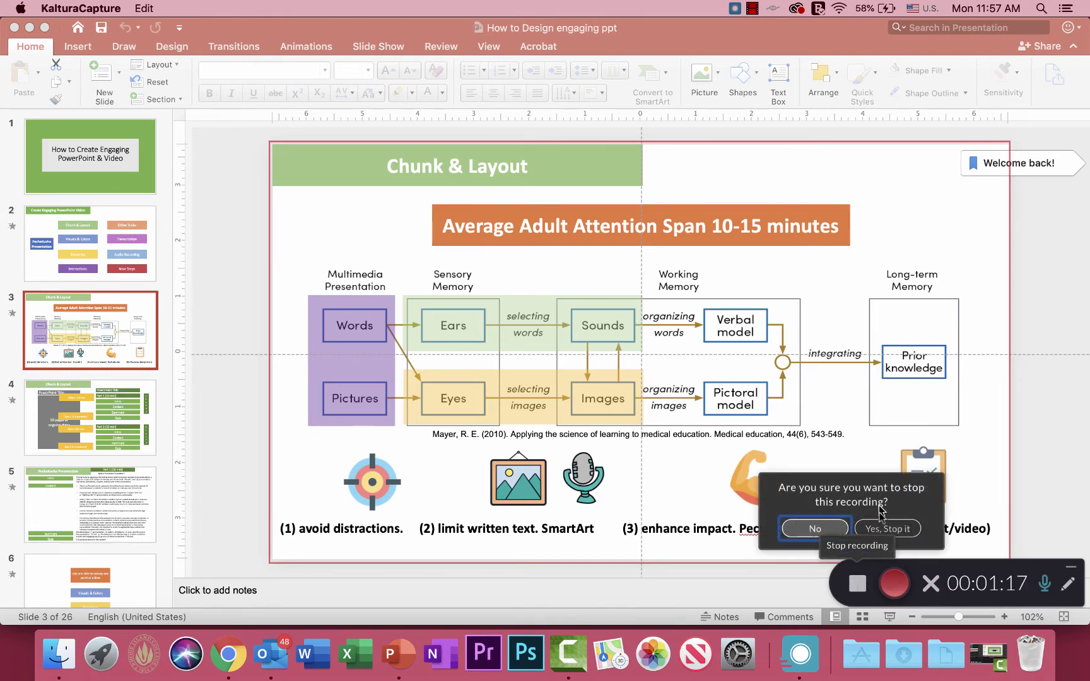
click(883, 529)
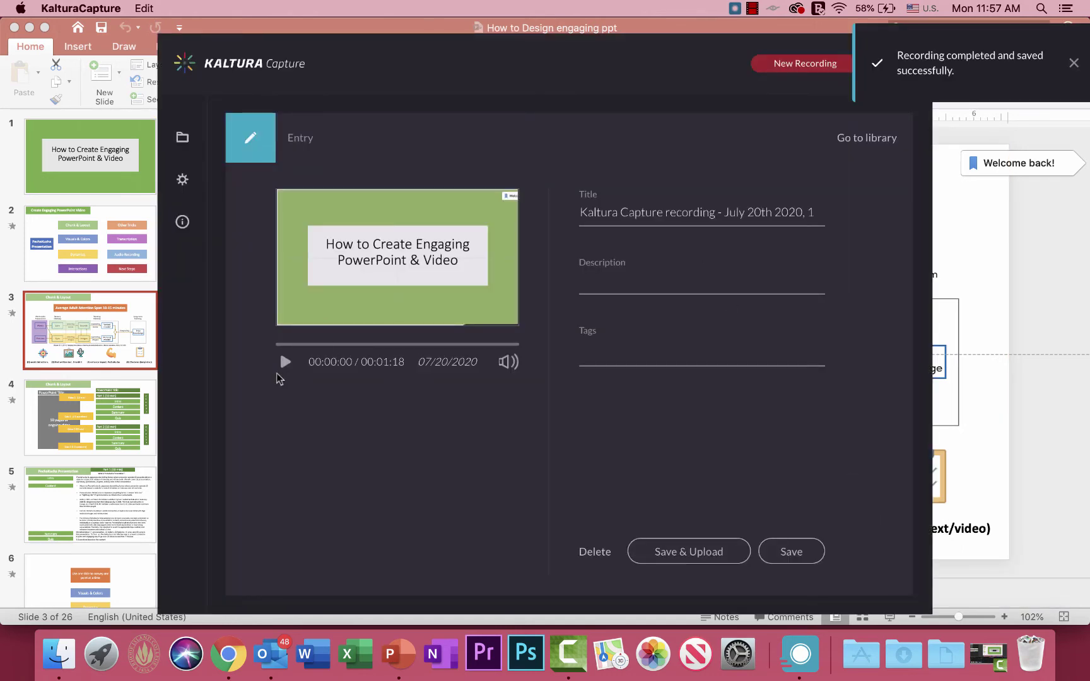
- Preview the clip, title it 'Powerpoint Video-Chapter 12 How to create voice over powerpoint', and add a short tutorial description
click(284, 362)
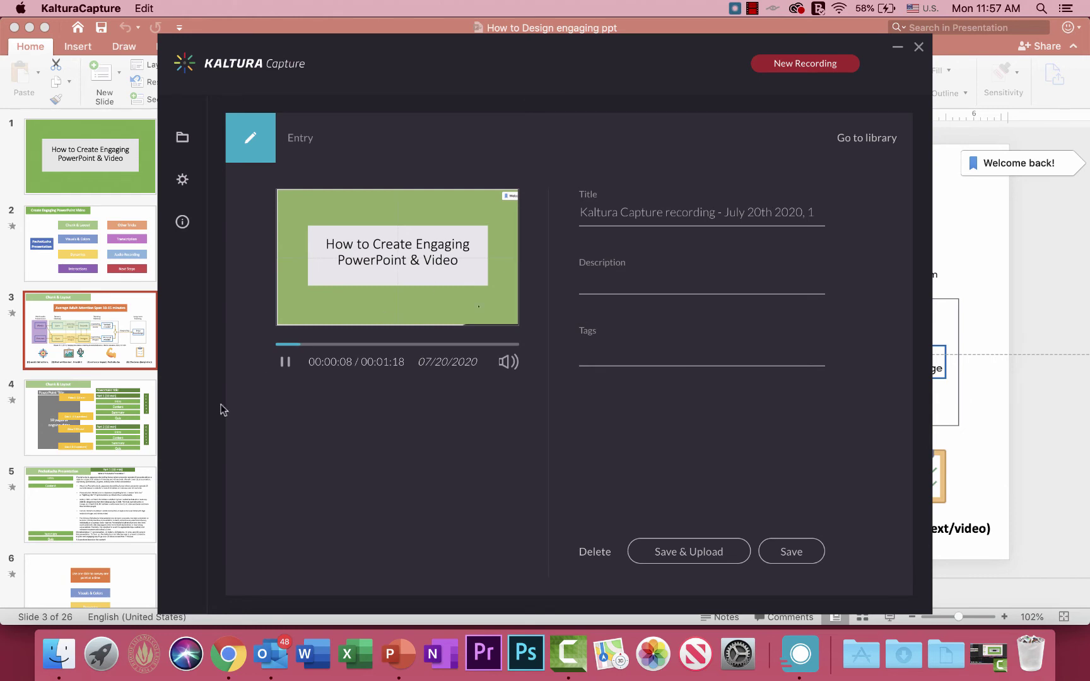
click(286, 368)
triple_click(649, 215)
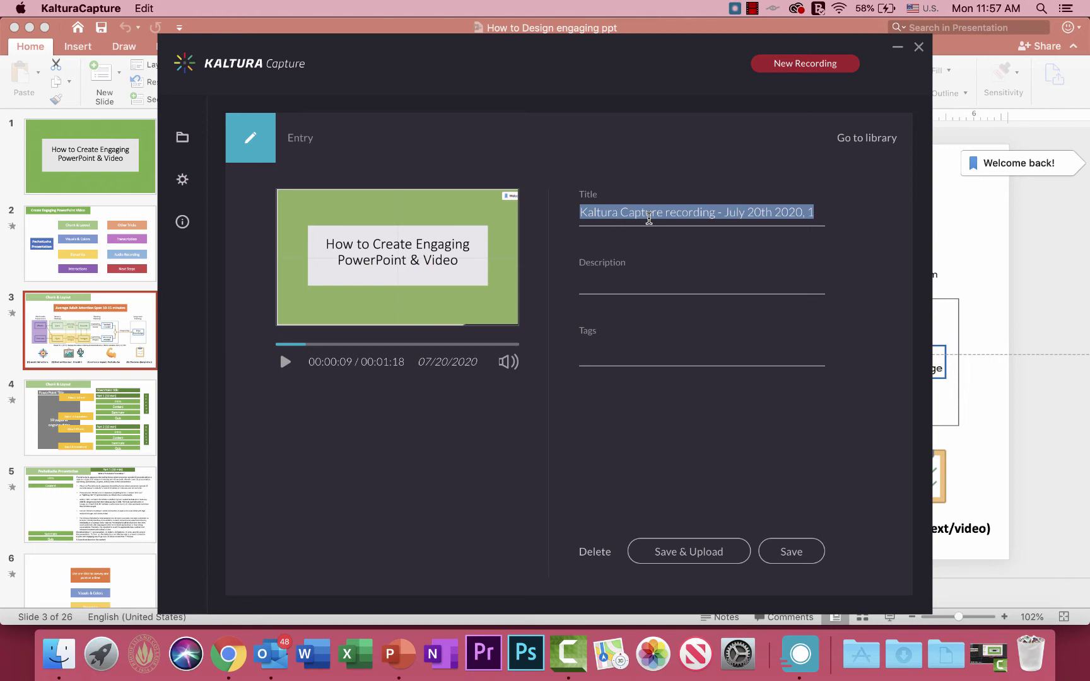
text(Powerpoint)
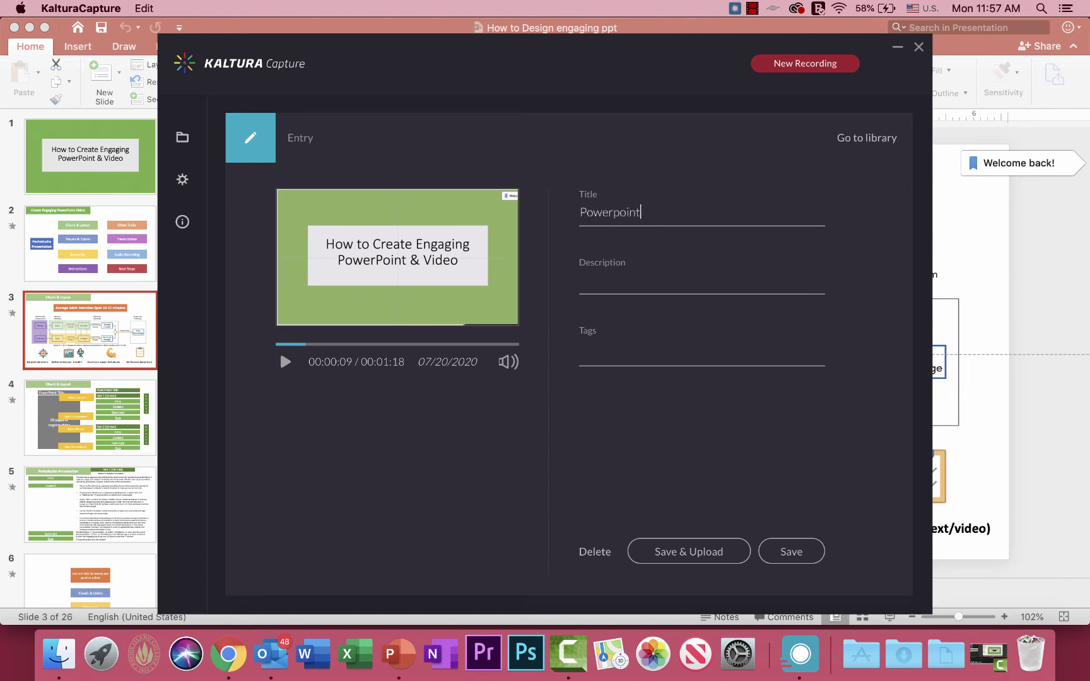
text( Video-Chapter 12 How to create vo)
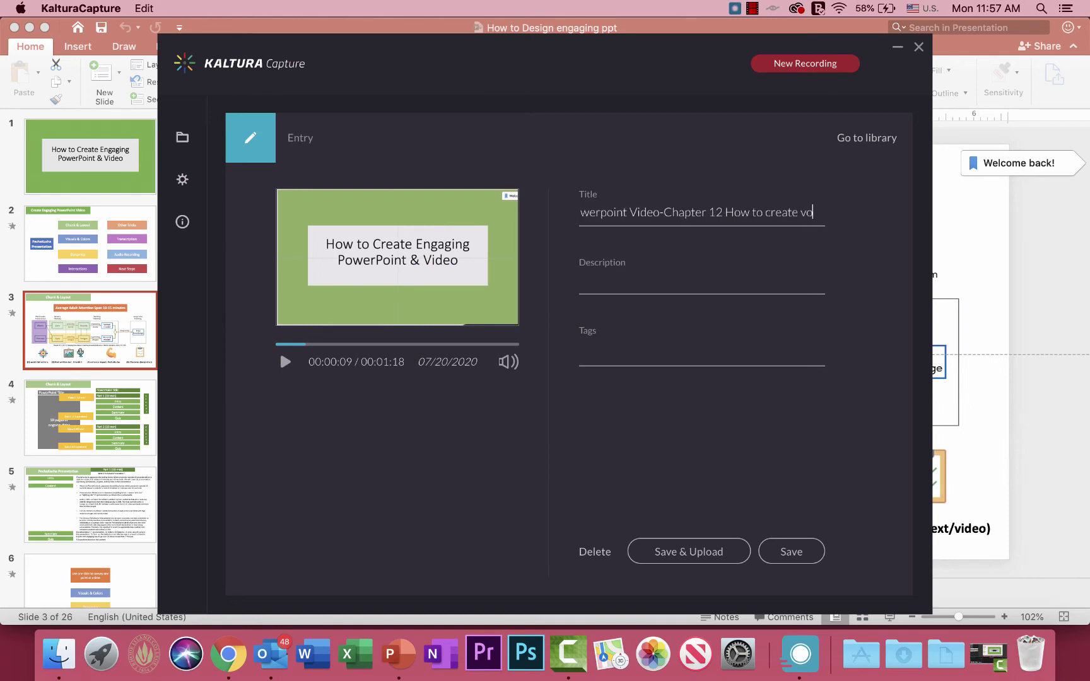
text(ice over powerpoint)
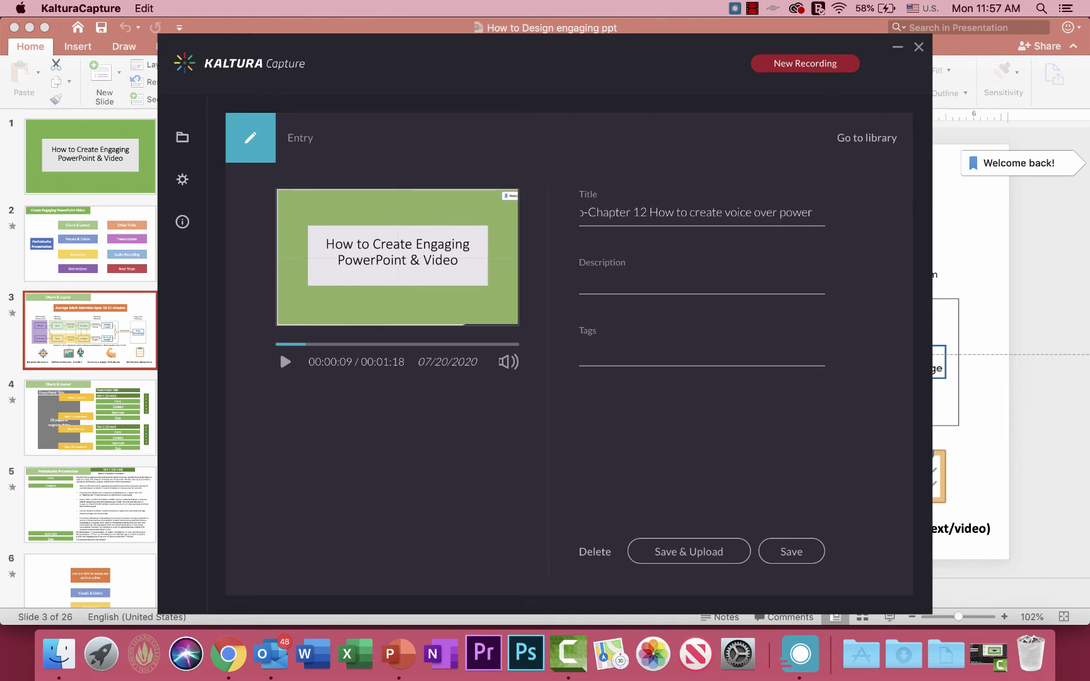
click(604, 288)
text(It)
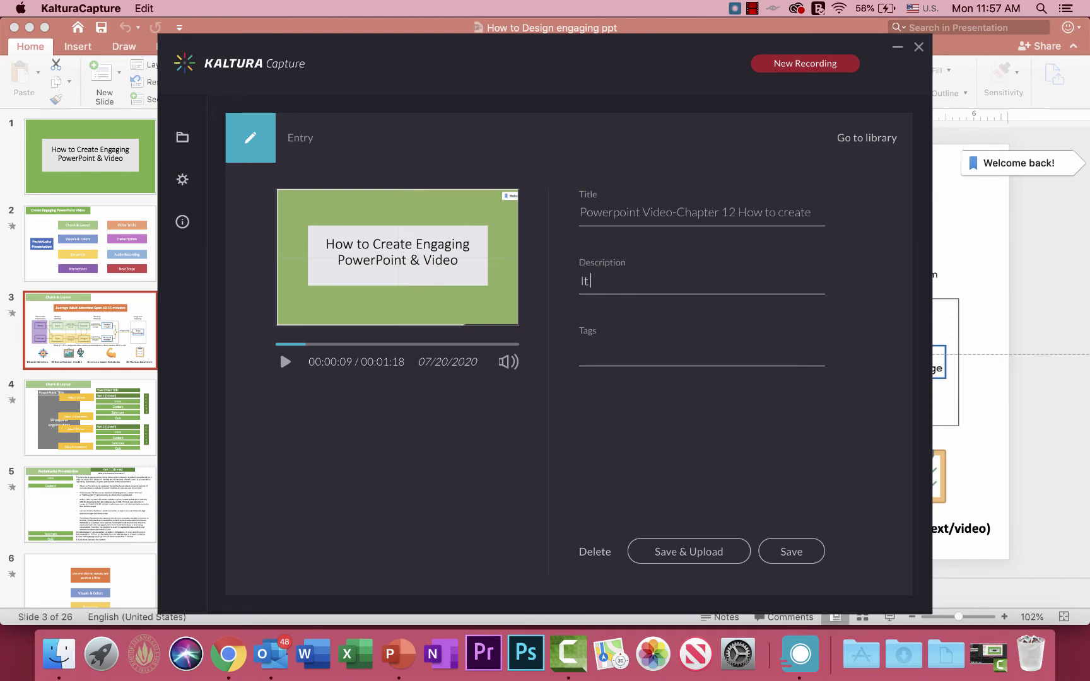
text( is a short tutorial about ....)
triple_click(678, 213)
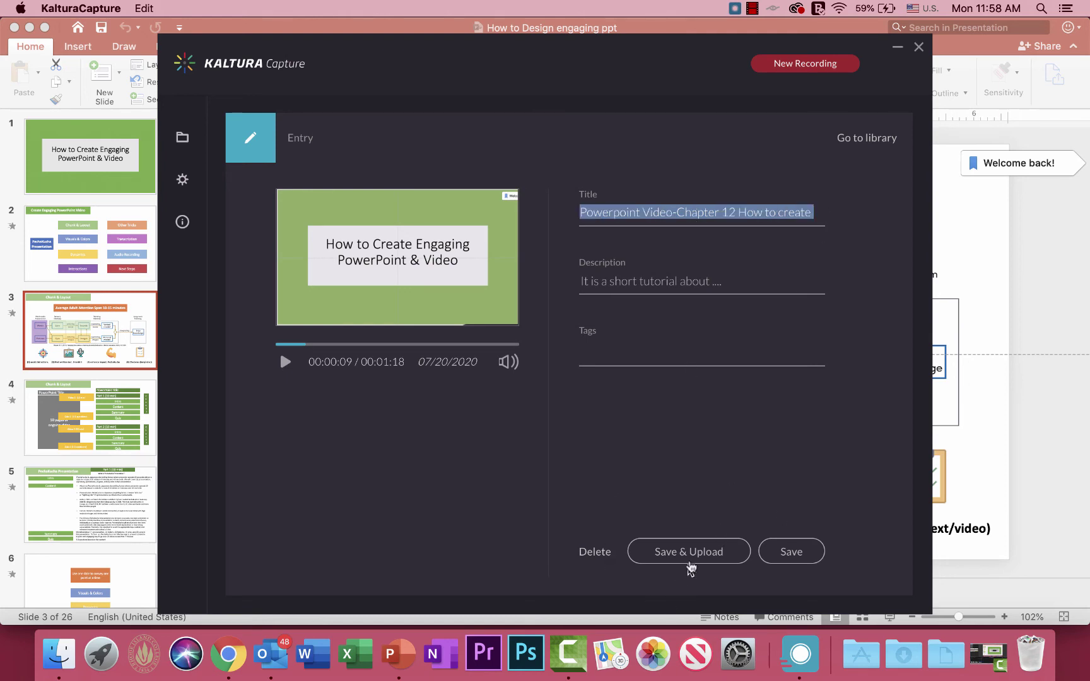
- Save and upload the Chapter 12 recording to the Kaltura library
click(690, 552)
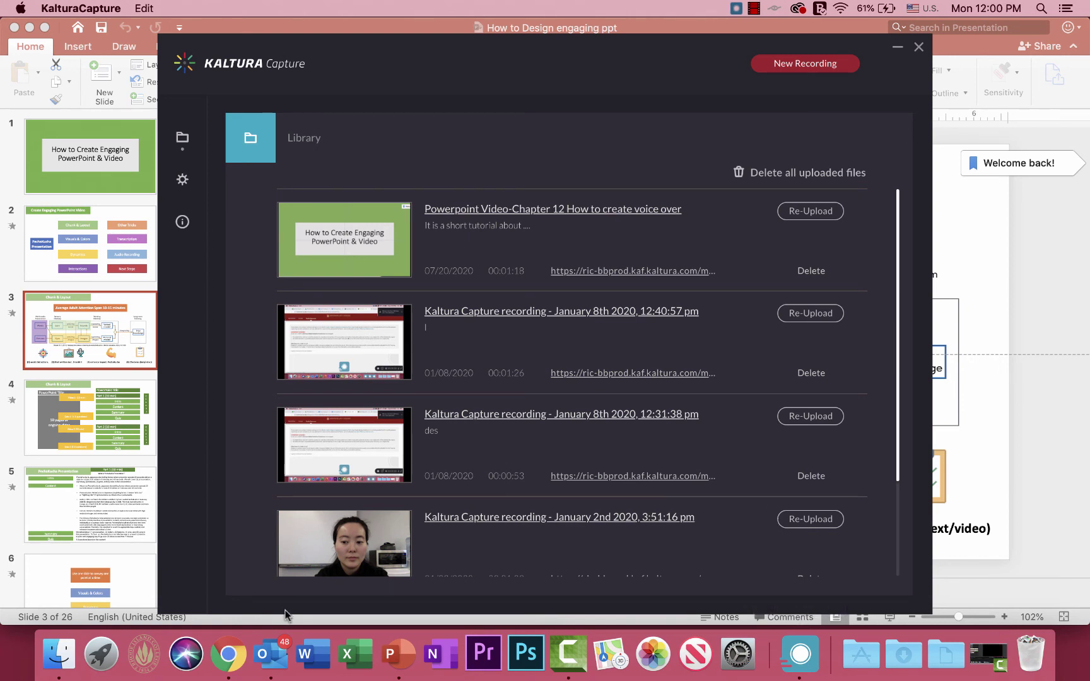
- Go to the experimental course in Blackboard and open Weekly Content > Week 1
click(232, 657)
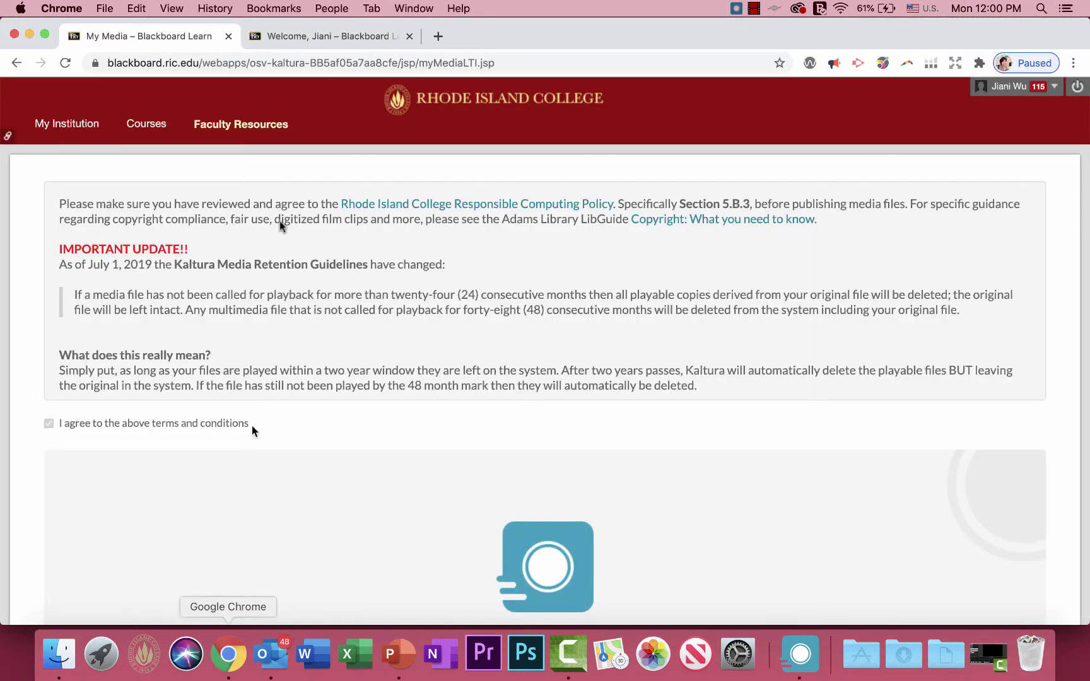
click(307, 37)
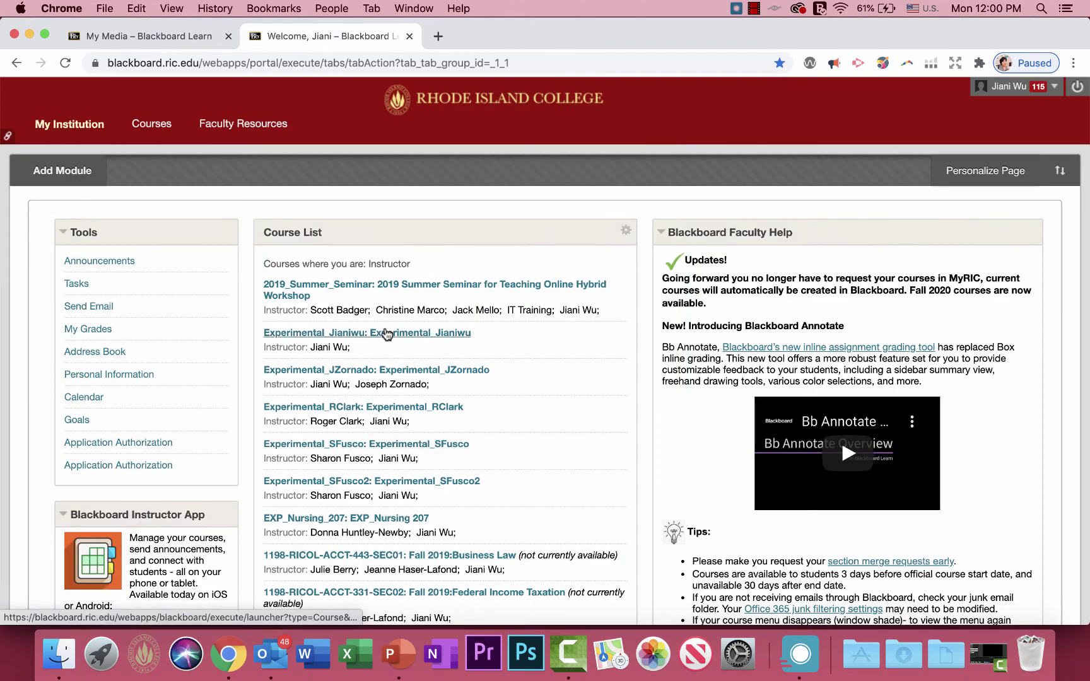
click(380, 340)
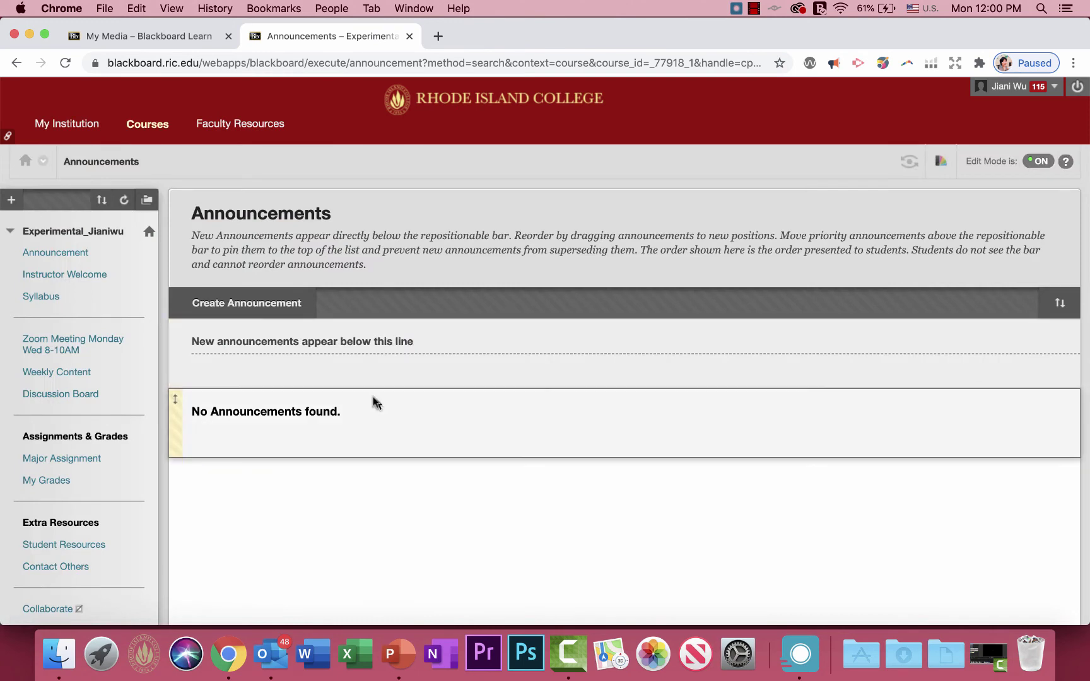
click(62, 373)
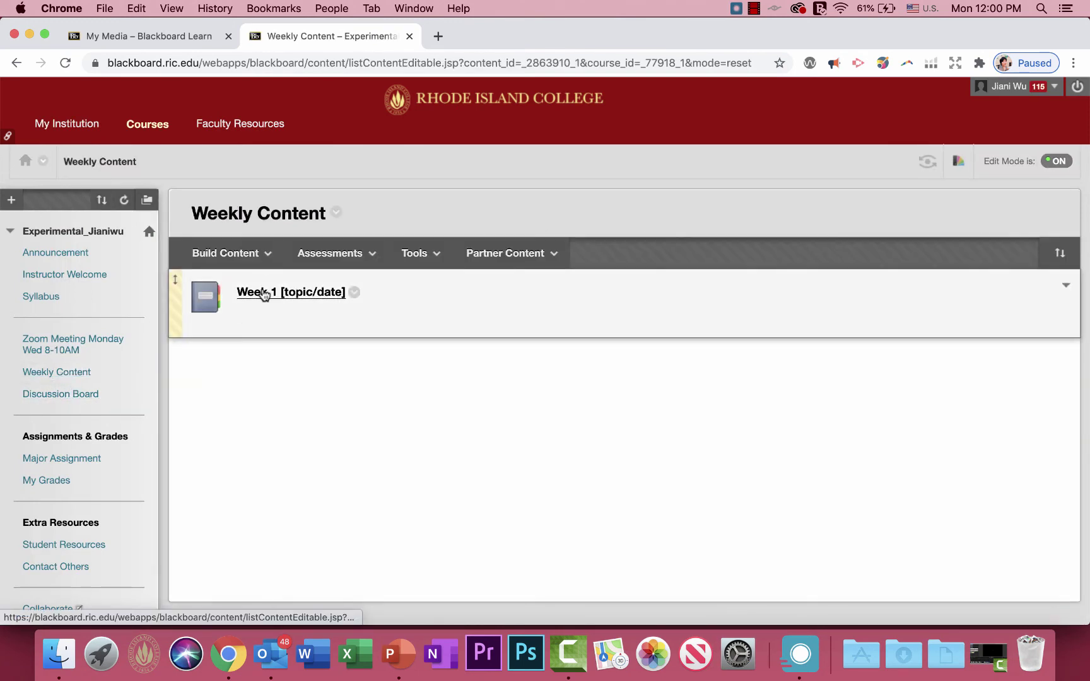
click(264, 293)
- Add Kaltura Media from Build Content's Mashups to reach the Mashup Gallery
click(368, 253)
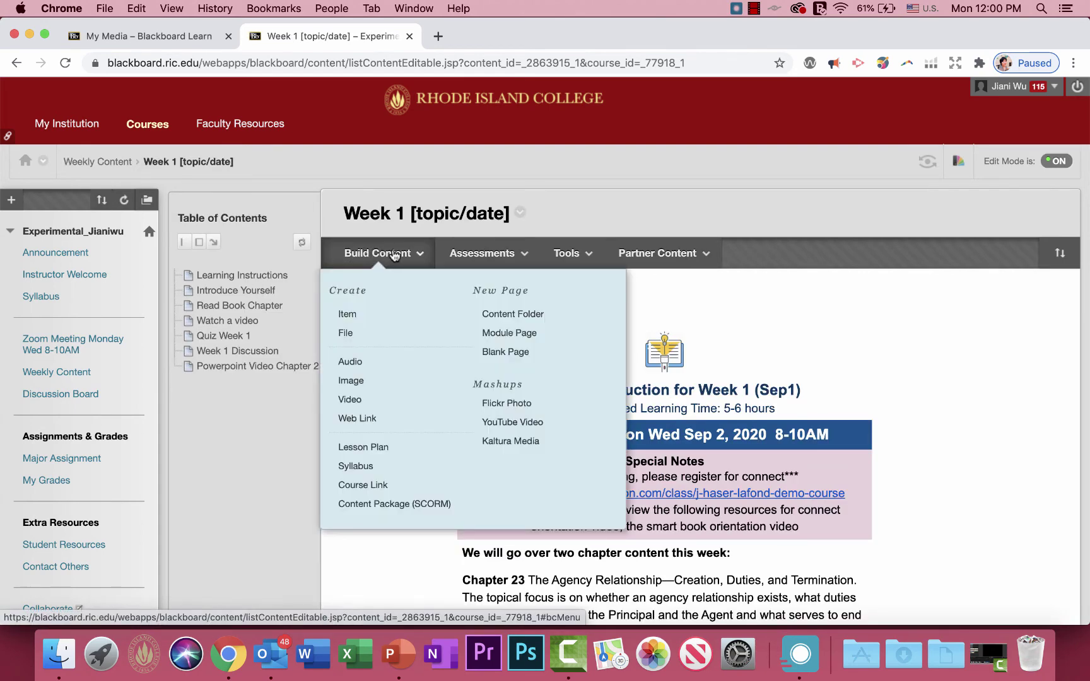
click(481, 253)
click(367, 254)
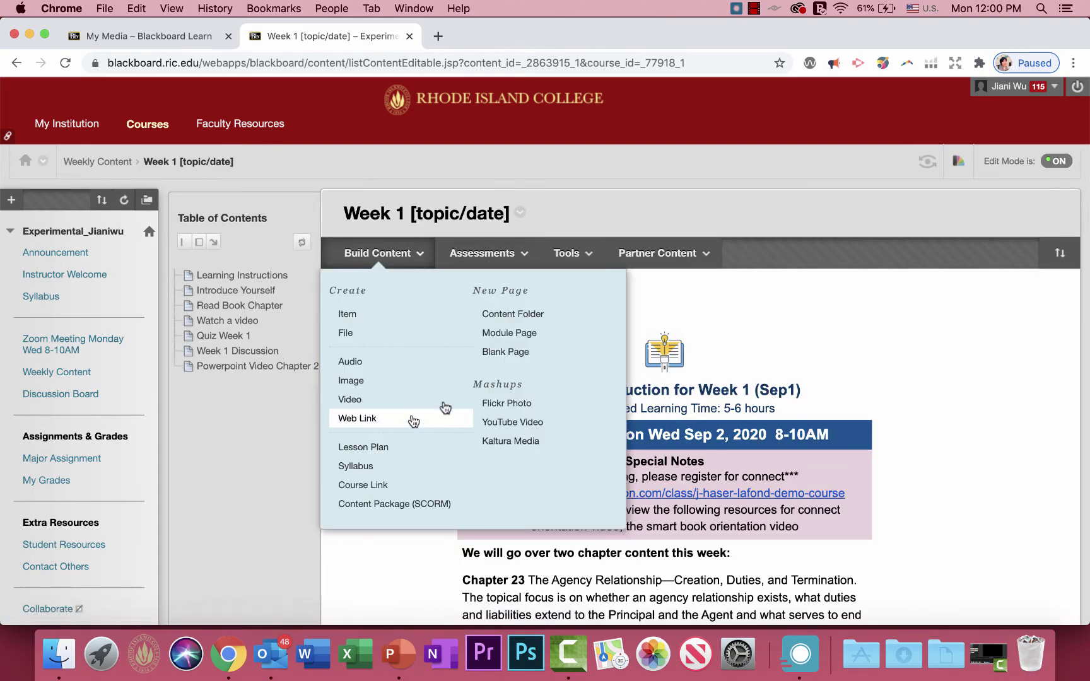
click(507, 443)
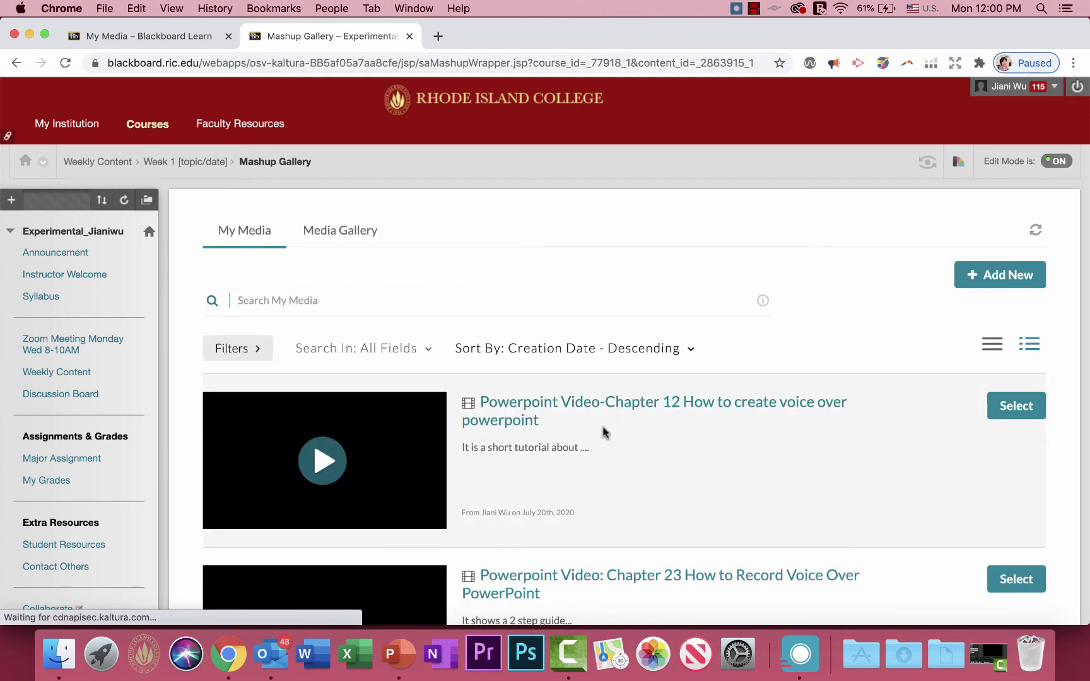
scroll(630, 410, down, 3)
scroll(571, 372, up, 2)
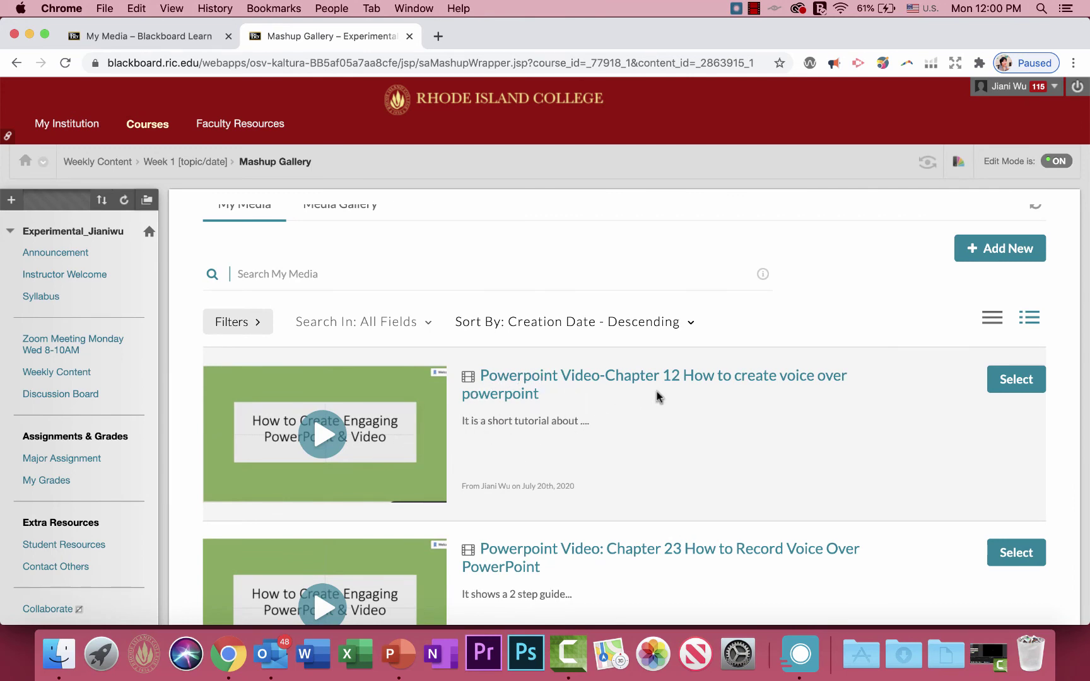
- Select the Chapter 12 voice-over video and copy its name into the item Title
click(1009, 380)
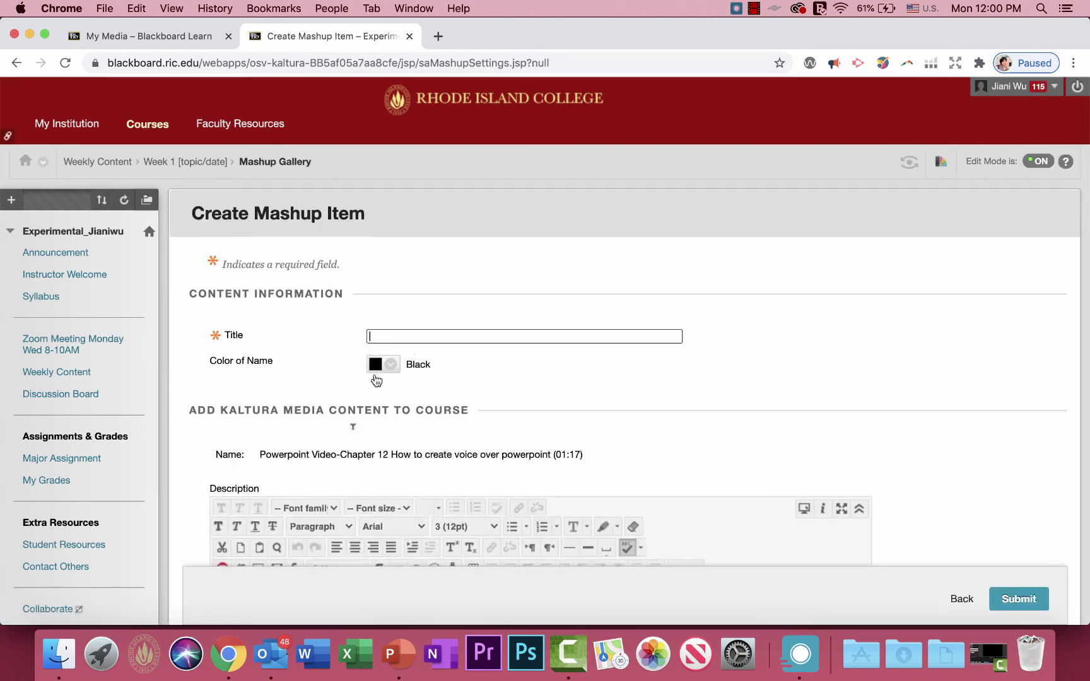
scroll(394, 363, down, 1)
scroll(401, 351, down, 1)
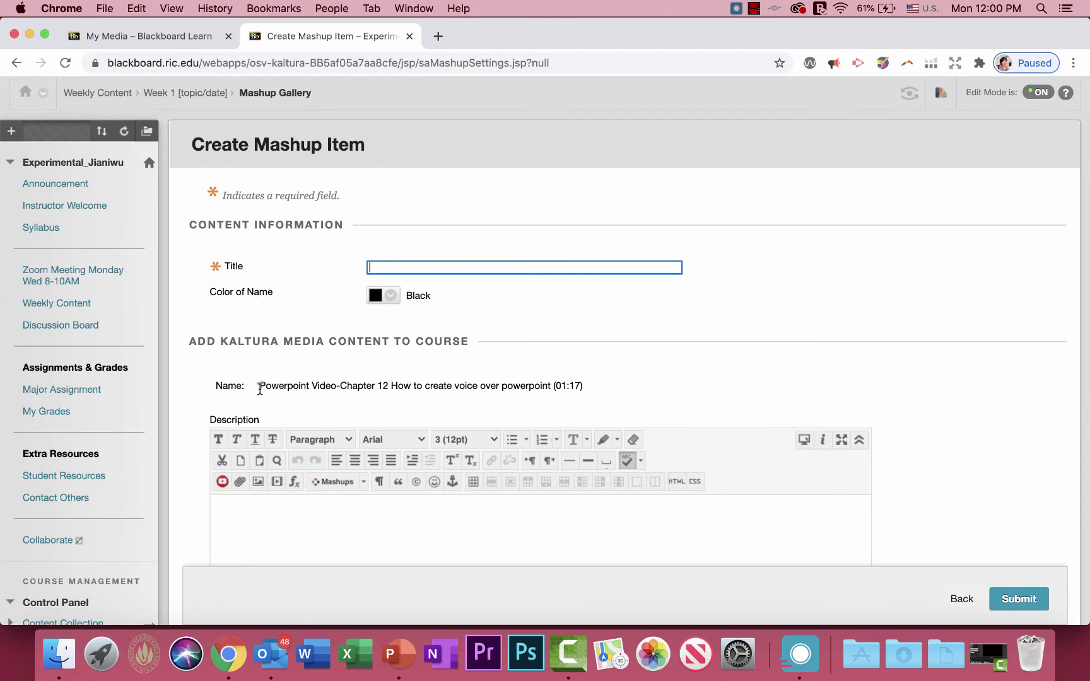
drag(258, 386, 550, 390)
right_click(550, 389)
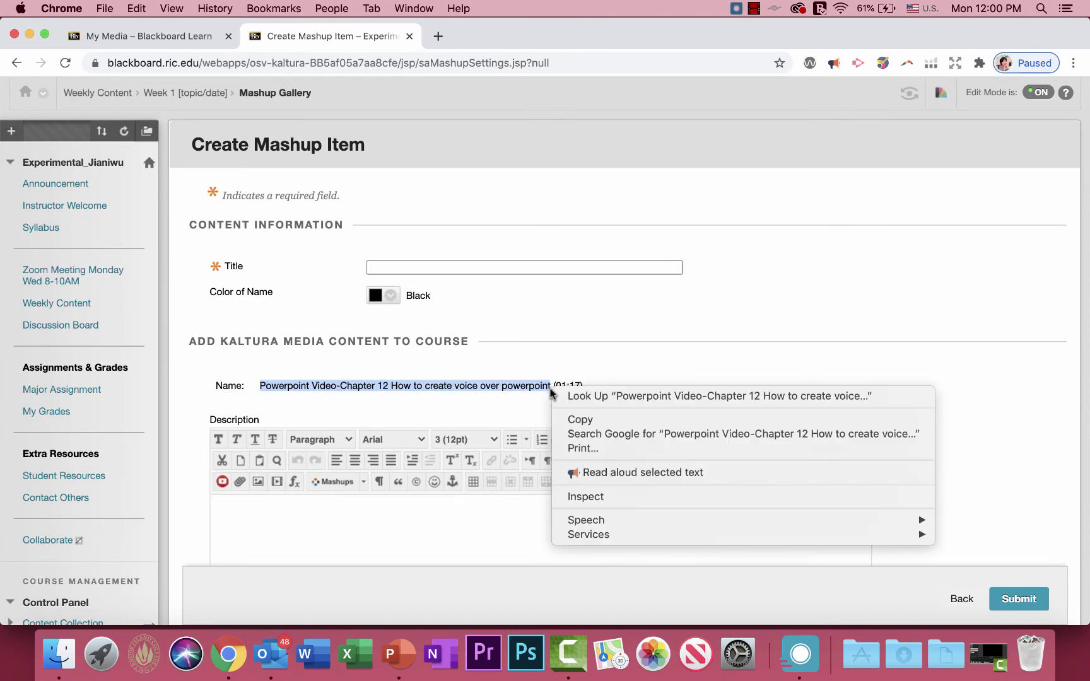
click(561, 418)
click(509, 266)
right_click(509, 265)
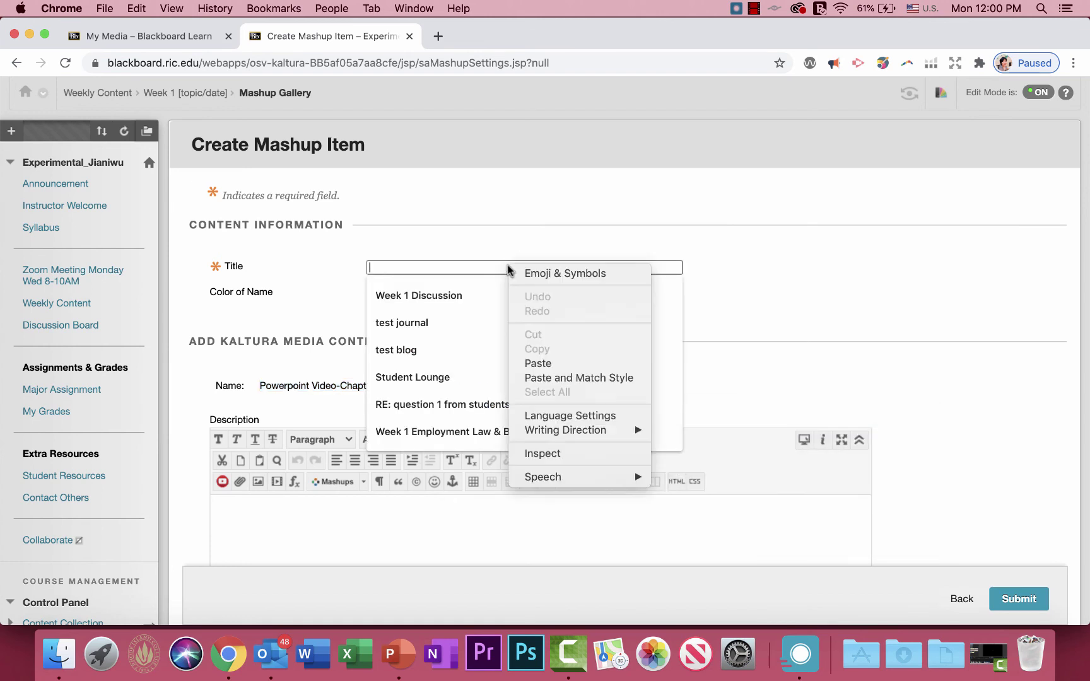
click(544, 362)
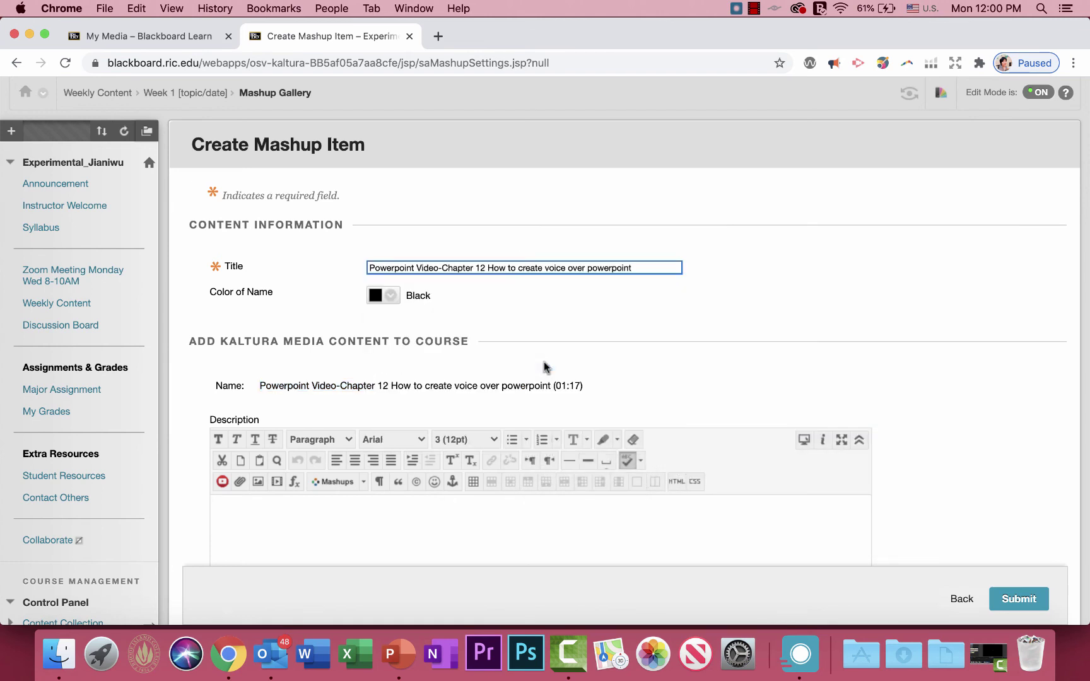
- Write the description 'While watching this video / Think about the following questions' with lines 1, 2, 3
scroll(544, 367, down, 5)
click(445, 406)
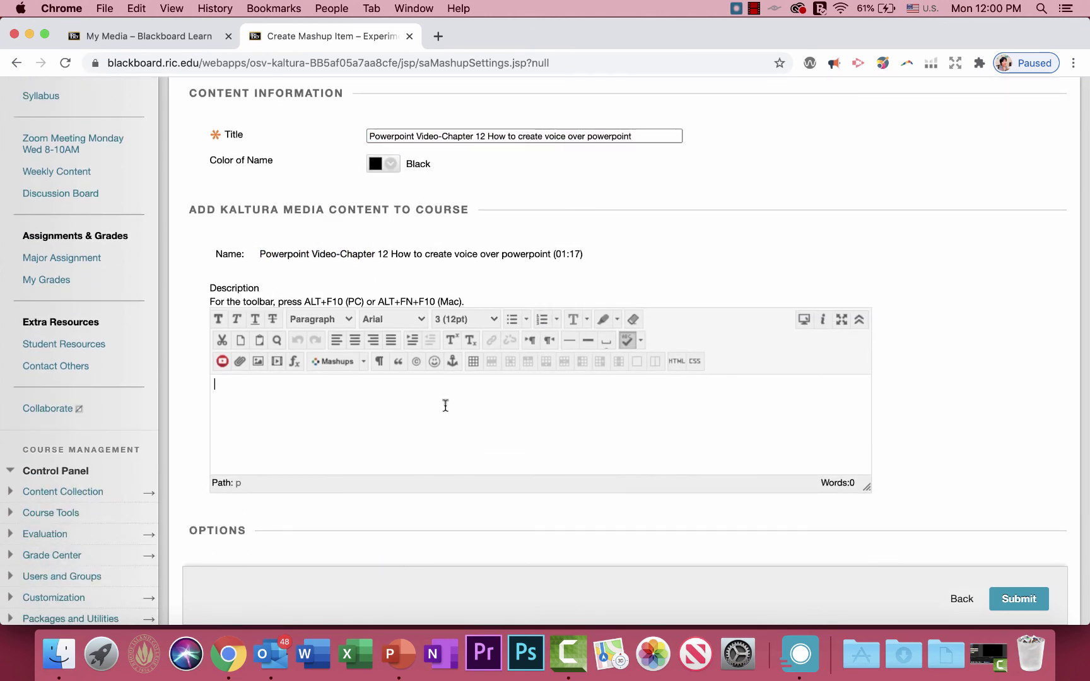
text(While watchin)
text(While watching thi)
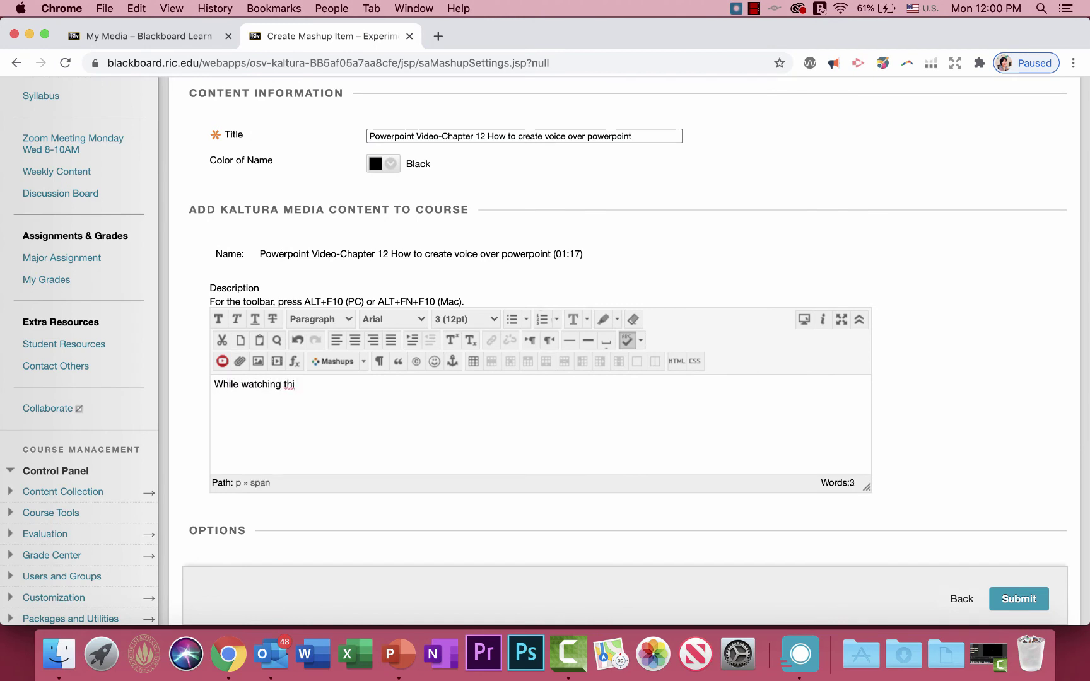
text(s video)
key(Return)
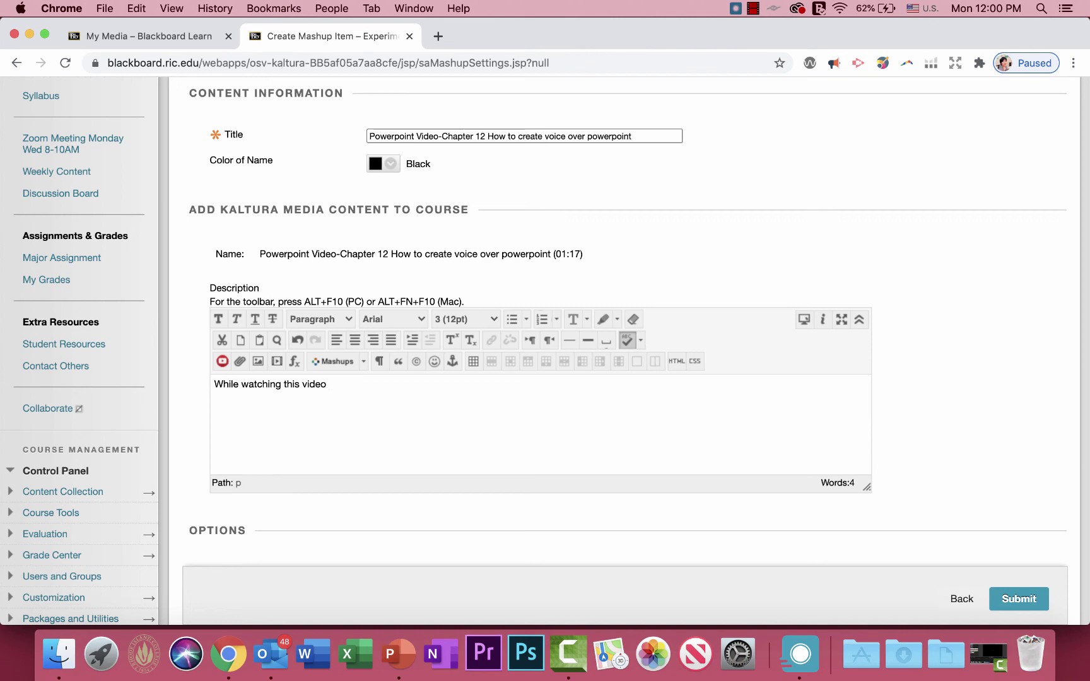
text(Think about ht)
key(BackSpace)
key(BackSpace)
key(BackSpace)
key(BackSpace)
text(the foll)
text(wingq)
key(BackSpace)
key(BackSpace)
key(BackSpace)
key(BackSpace)
text(io)
text(ng questions)
text(1)
key(Return)
text(2)
key(Return)
text(3)
scroll(949, 397, down, 1)
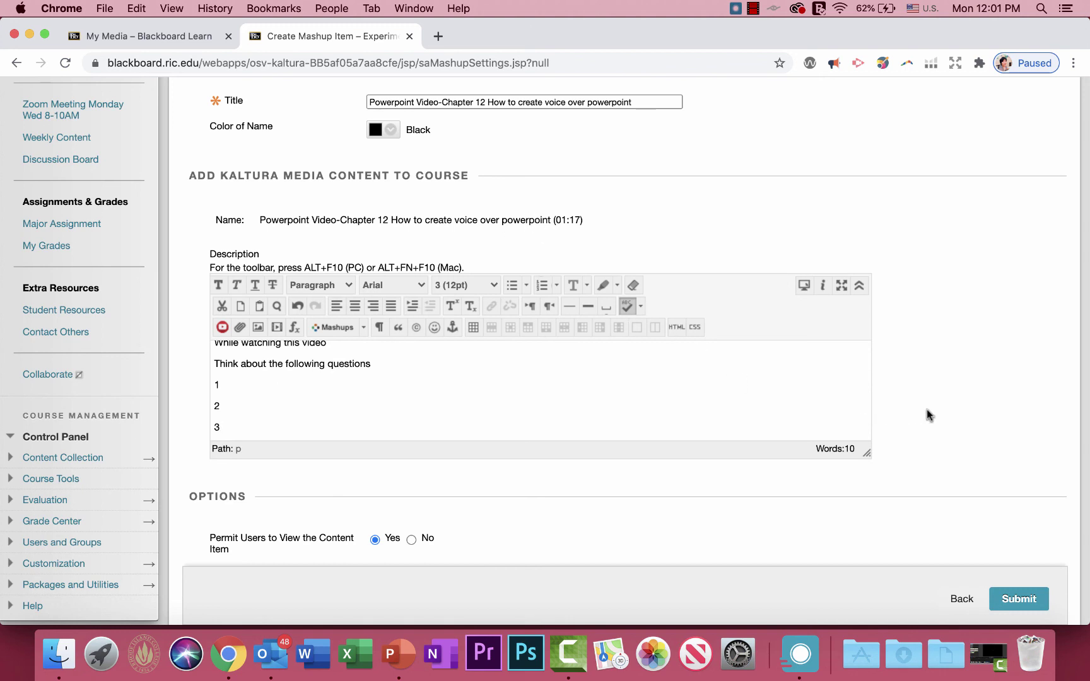
scroll(926, 410, down, 3)
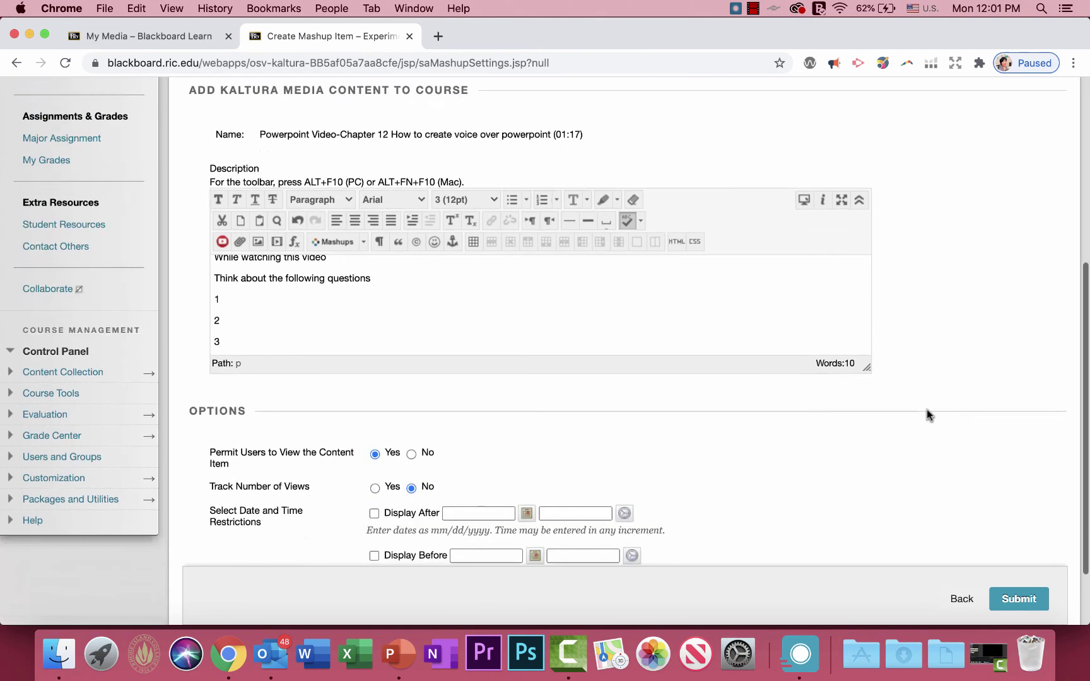
- Submit the video item to Week 1 and enter Student Preview
click(1019, 599)
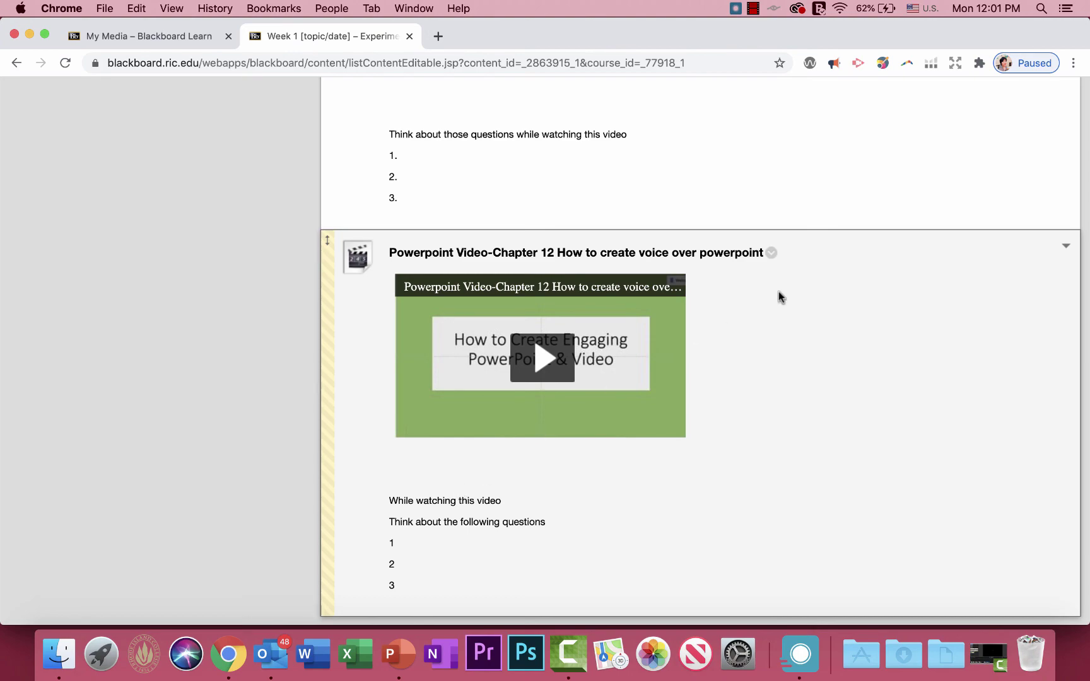
scroll(780, 297, up, 20)
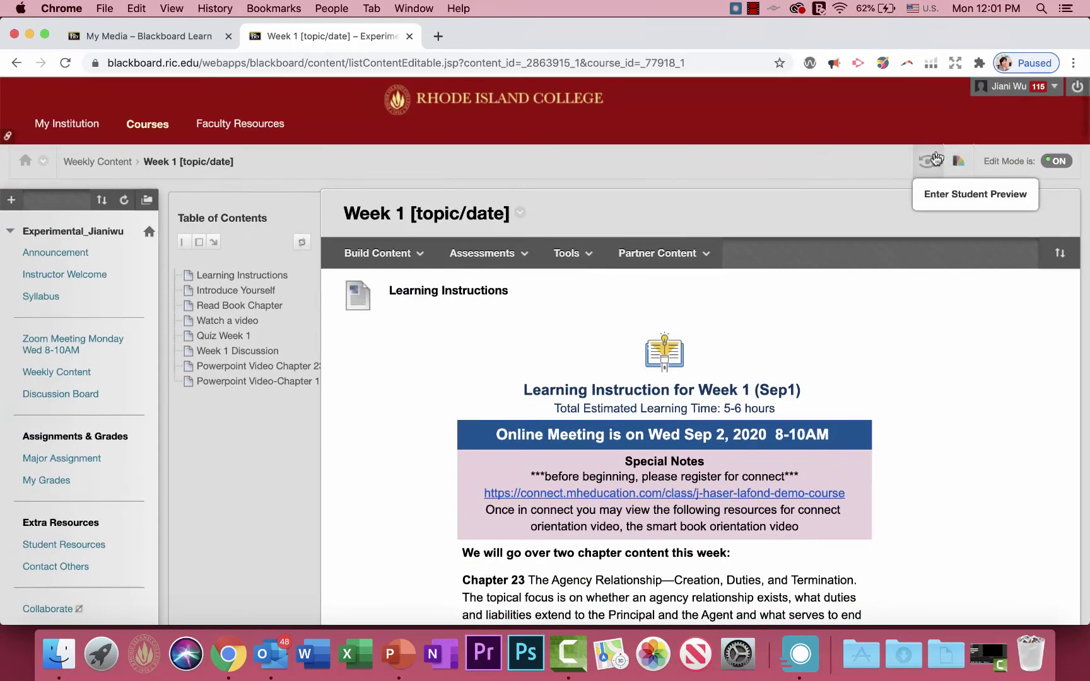
click(936, 159)
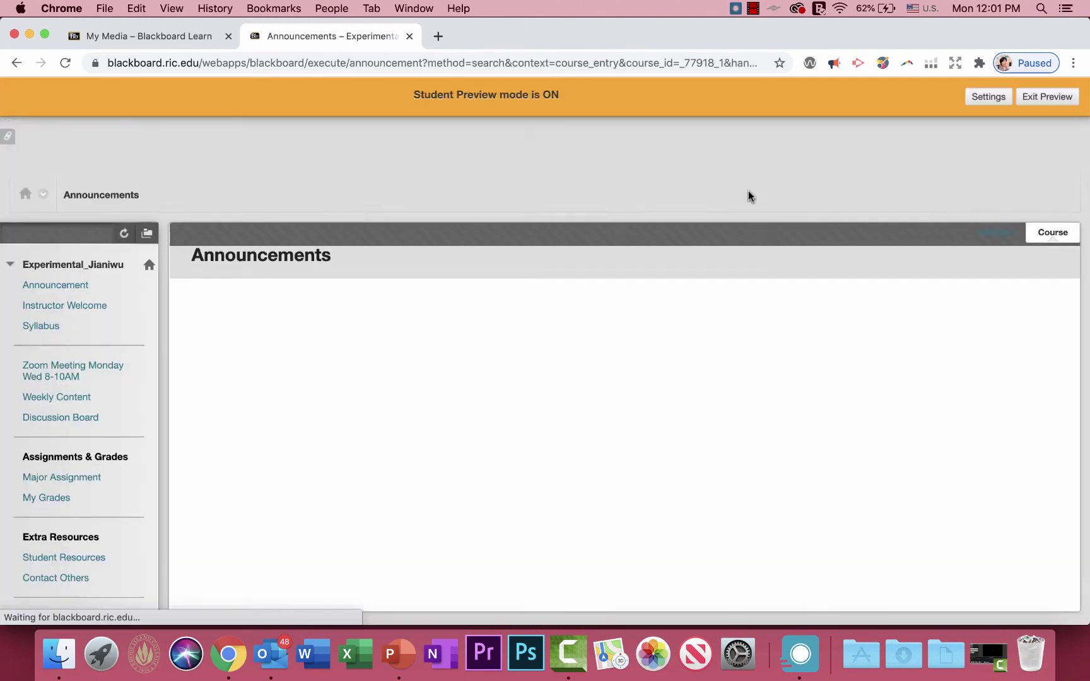
- In the student view, open Weekly Content > Week 1 and the Powerpoint Video-Chapter 12 page
click(63, 331)
click(309, 227)
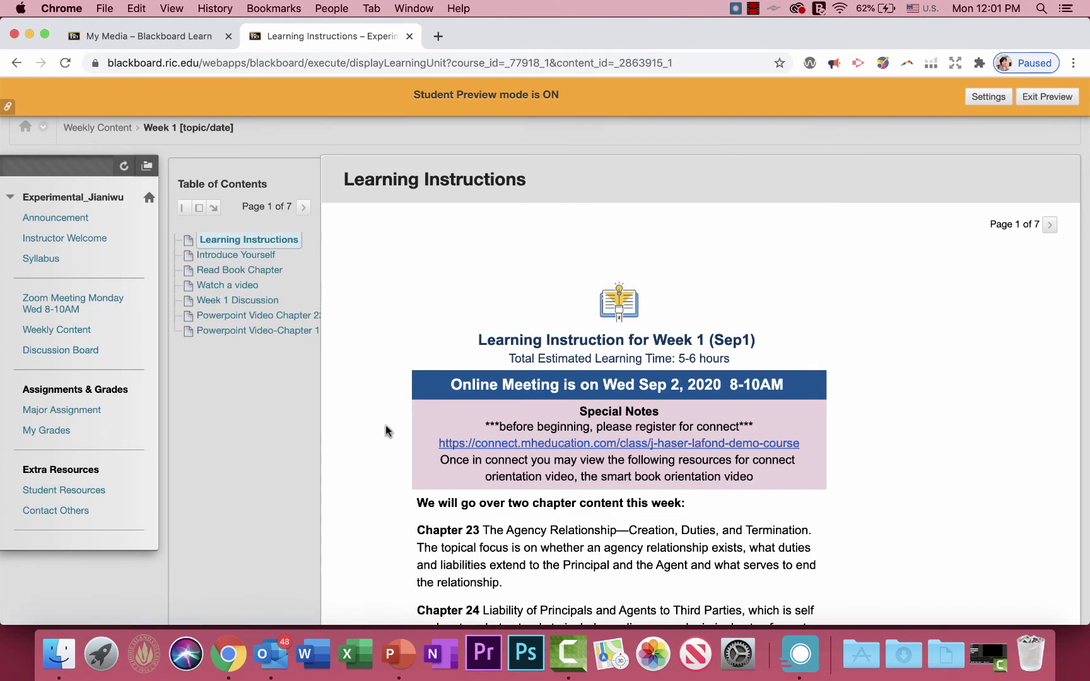
scroll(386, 431, down, 20)
scroll(385, 431, up, 20)
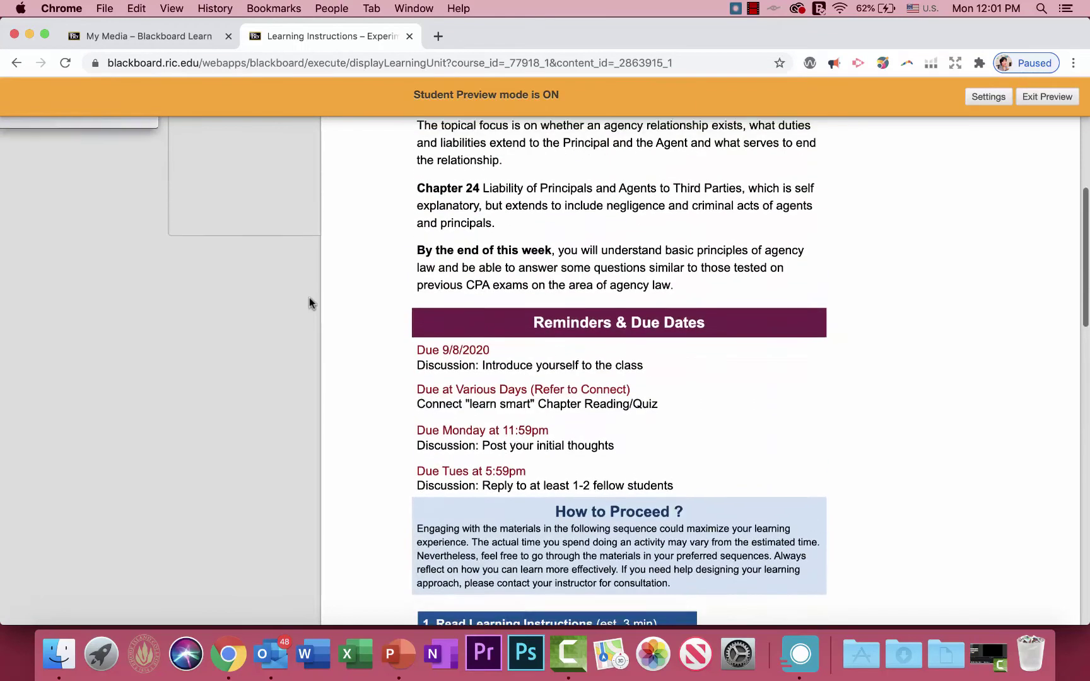
click(252, 191)
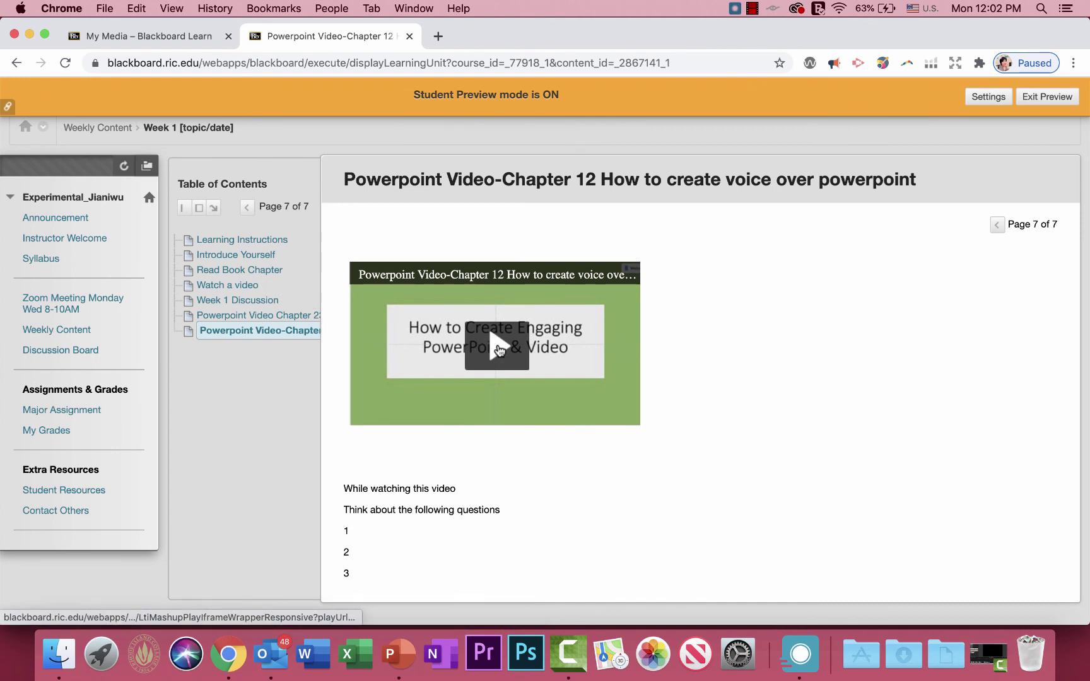
- Play the embedded Chapter 12 video in the Kaltura player and pause it at 0:14
click(498, 351)
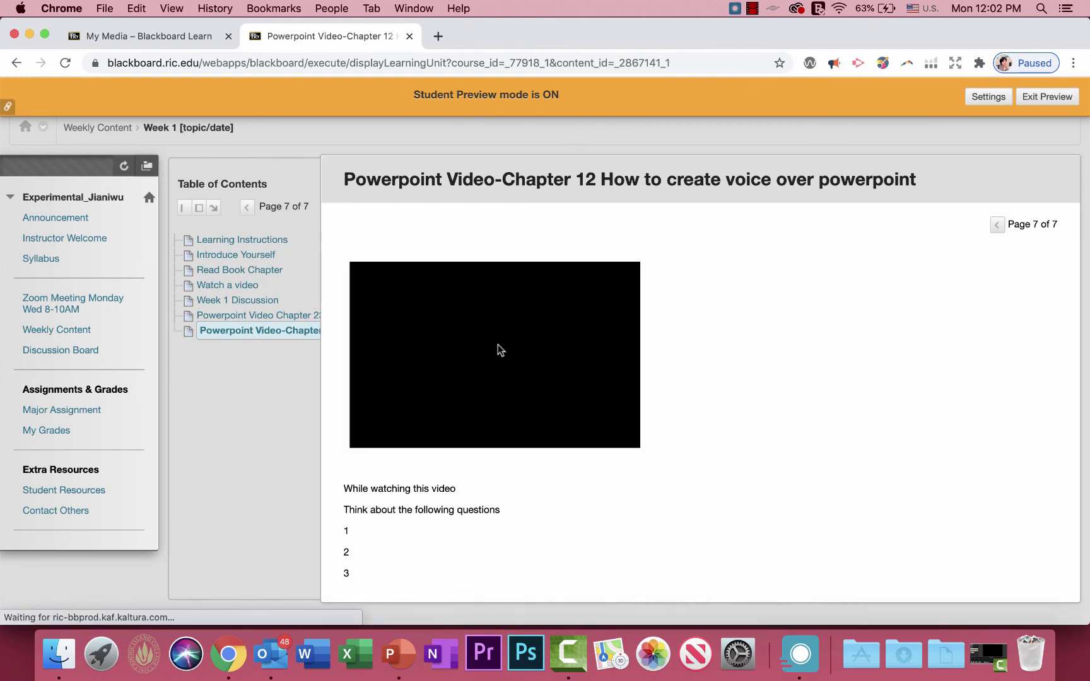
click(498, 339)
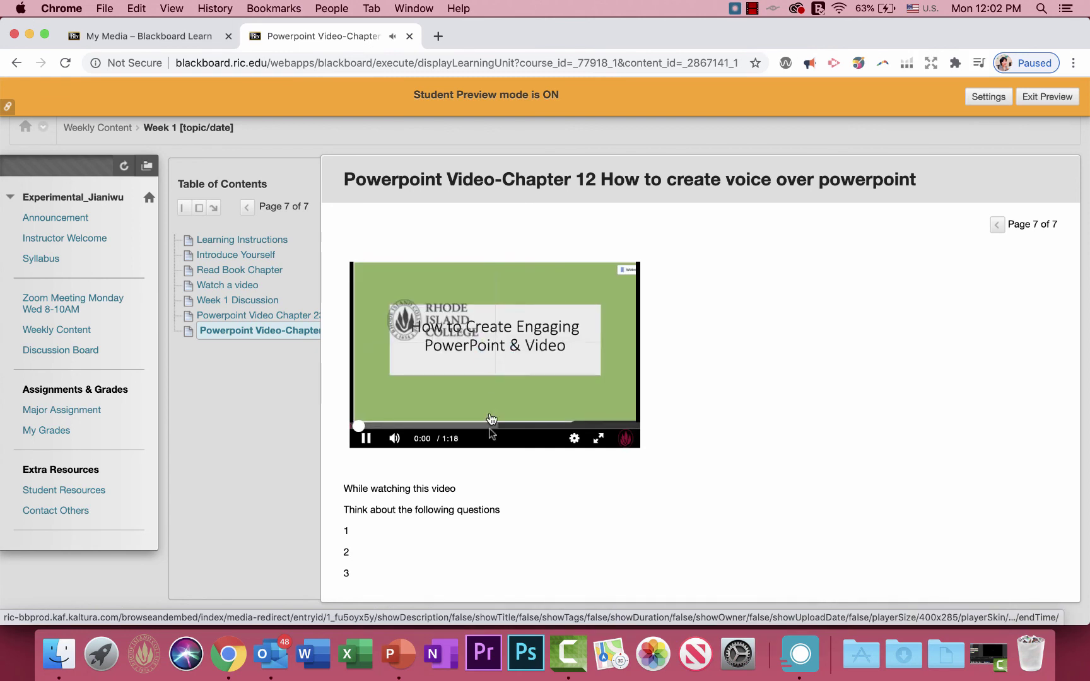
scroll(520, 392, down, 1)
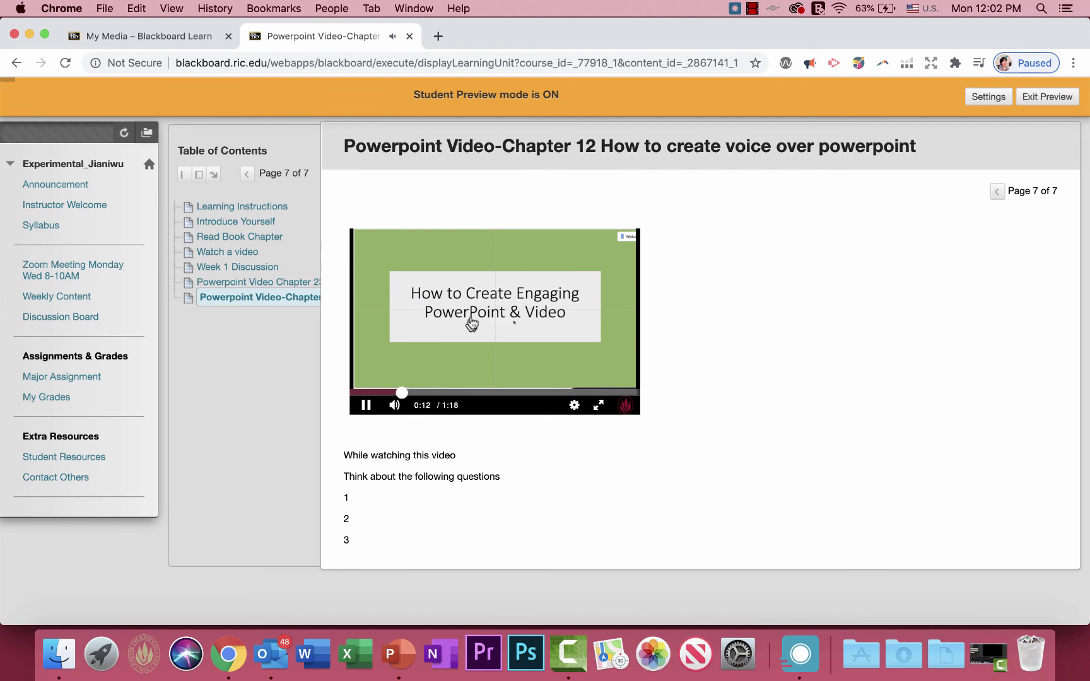
click(482, 310)
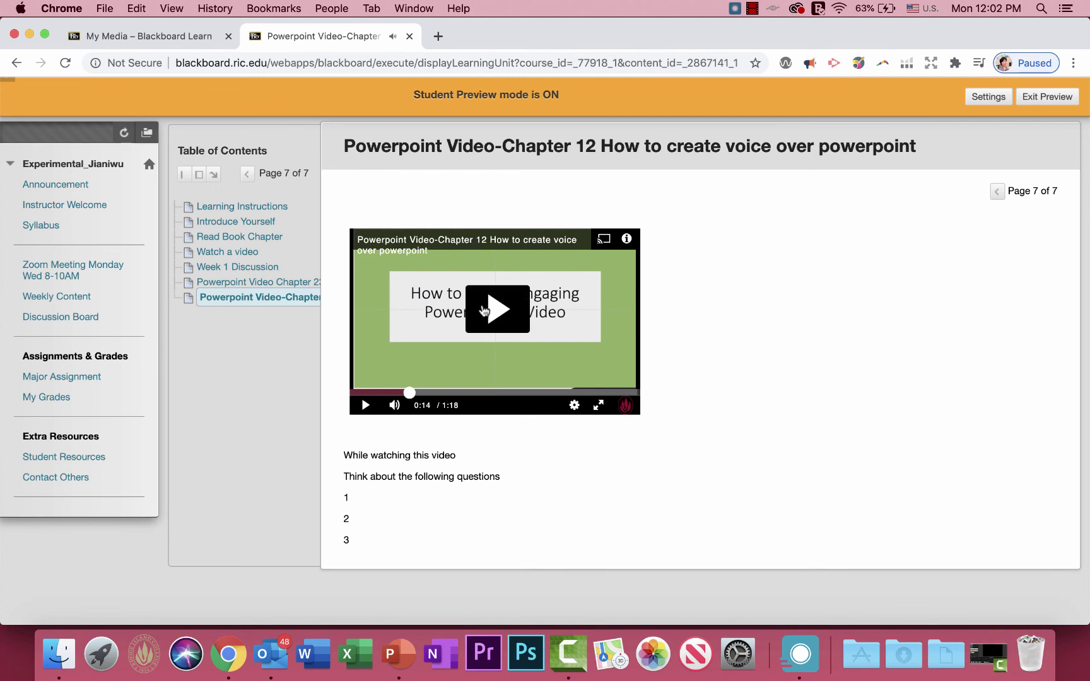